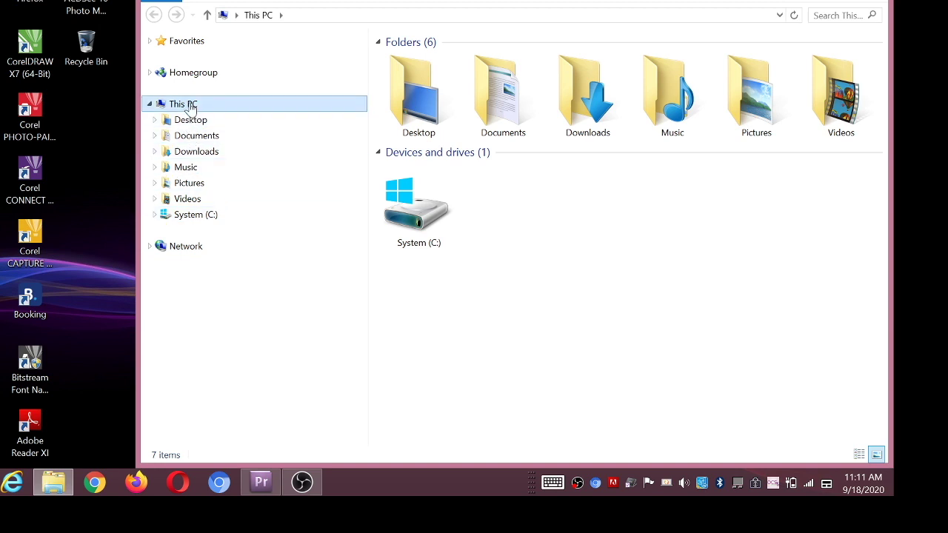
# - Browse the contents of the Documents, Downloads and Music folders in turn
pyautogui.click(196, 141)
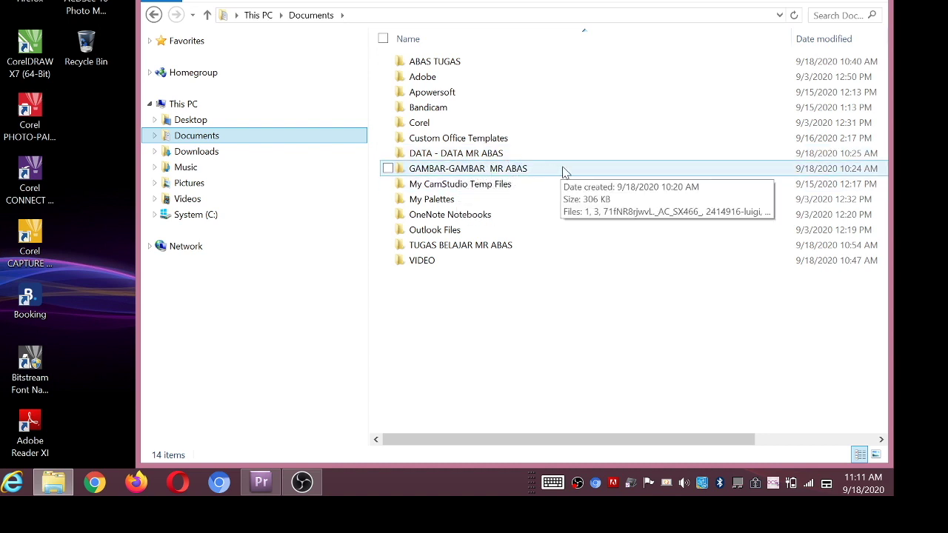
pyautogui.click(211, 152)
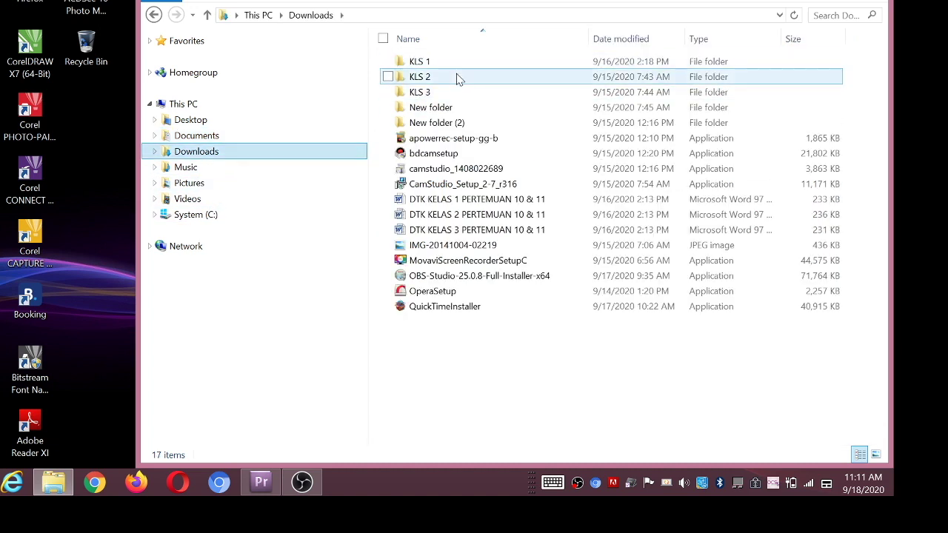
pyautogui.click(225, 169)
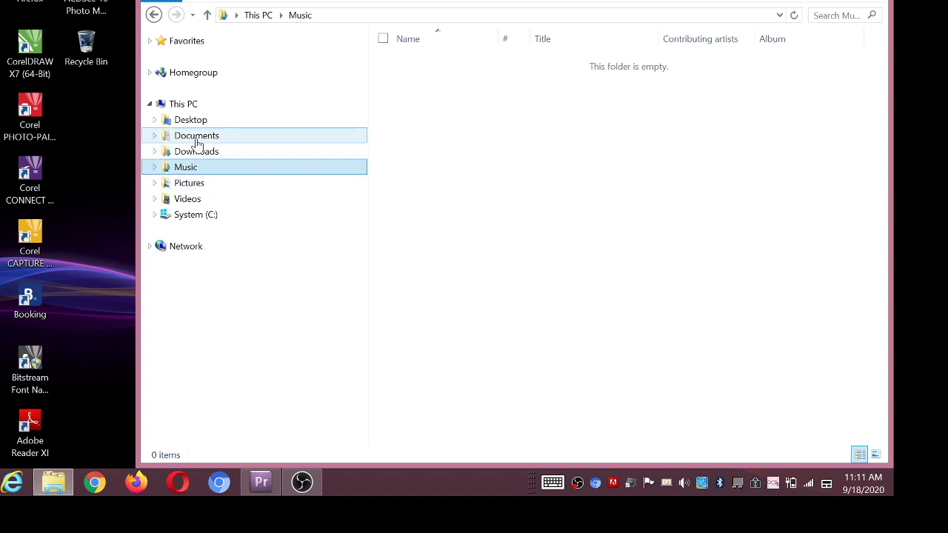
# - Examine the subfolders of Documents by expanding and collapsing its branch in the folder tree, leaving Documents open and expanded
pyautogui.click(155, 136)
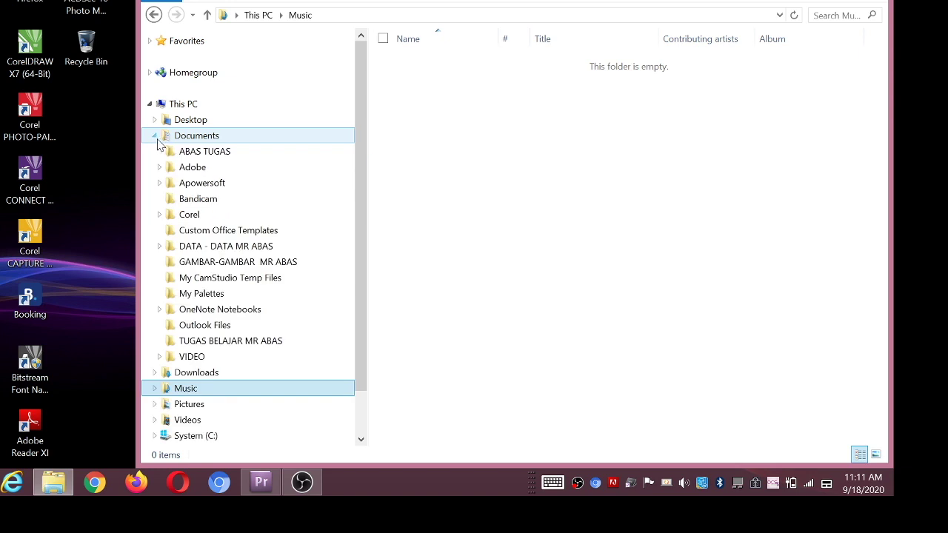
pyautogui.click(155, 137)
pyautogui.click(155, 137)
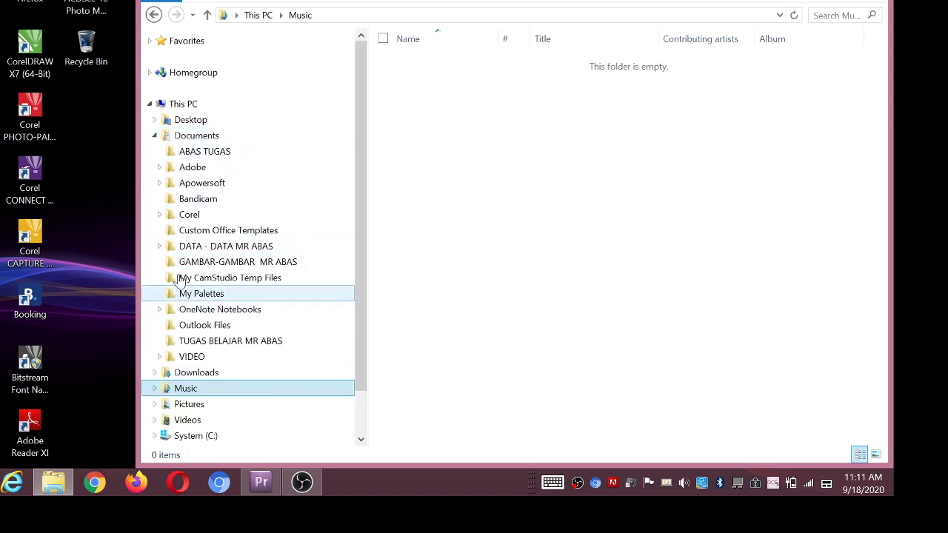
pyautogui.click(155, 136)
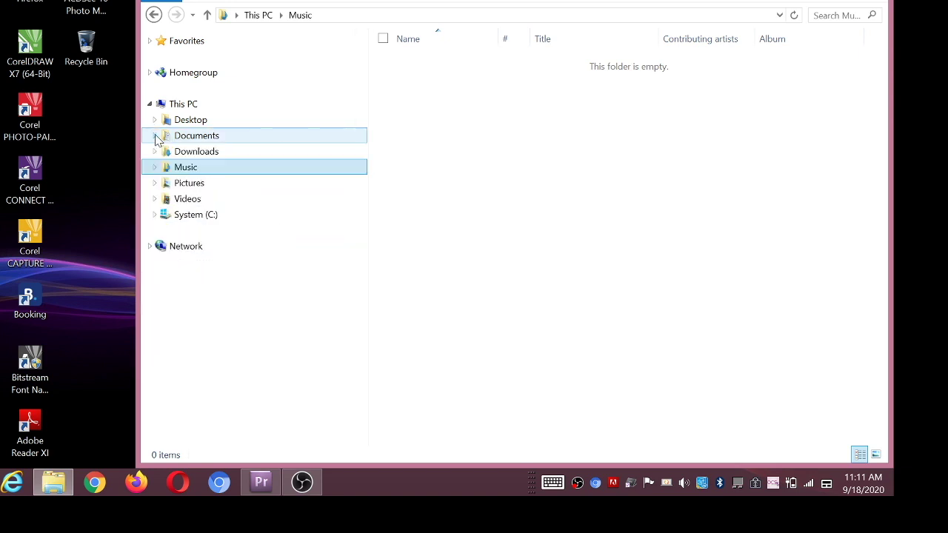
pyautogui.click(210, 136)
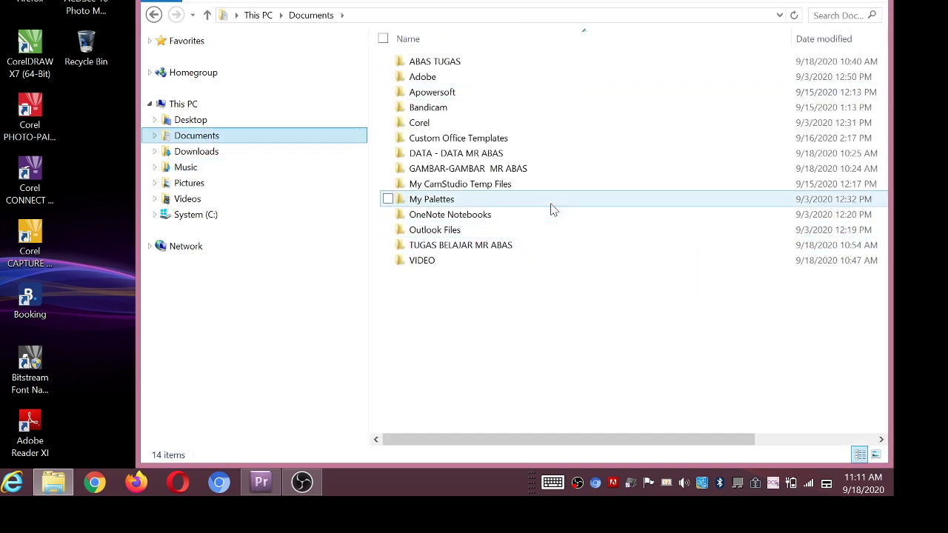
pyautogui.click(154, 136)
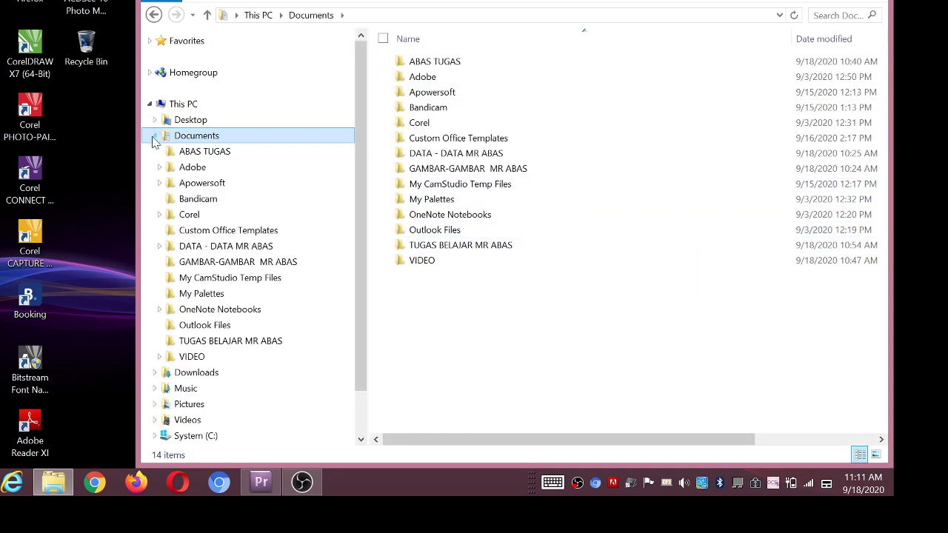
# - View the files in the KLS 1 and KLS 2 subfolders of the DATA - DATA folder inside Documents
pyautogui.click(255, 249)
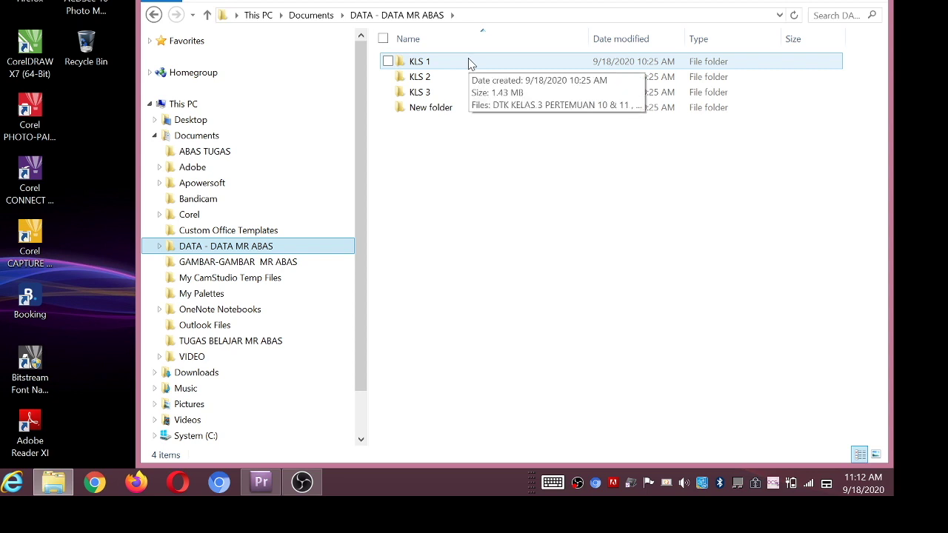
pyautogui.doubleClick(467, 64)
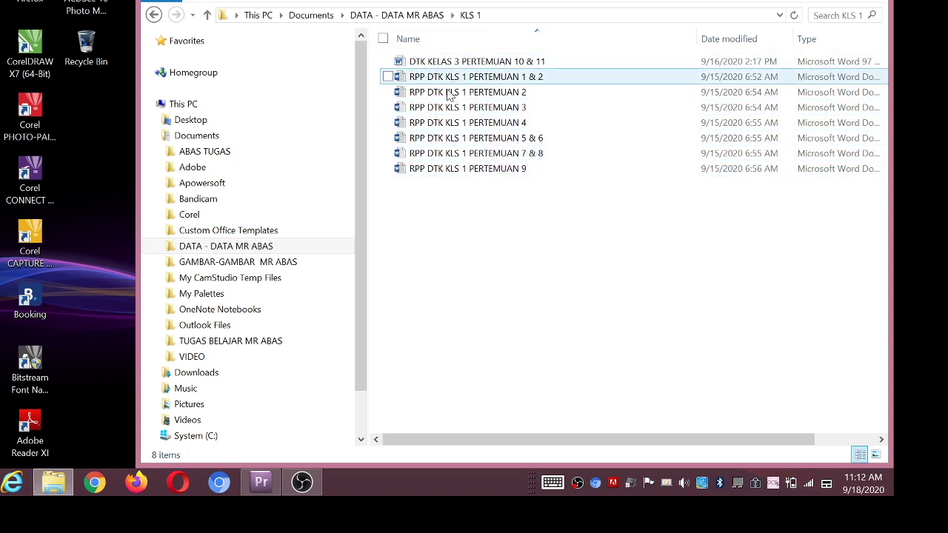
pyautogui.click(160, 247)
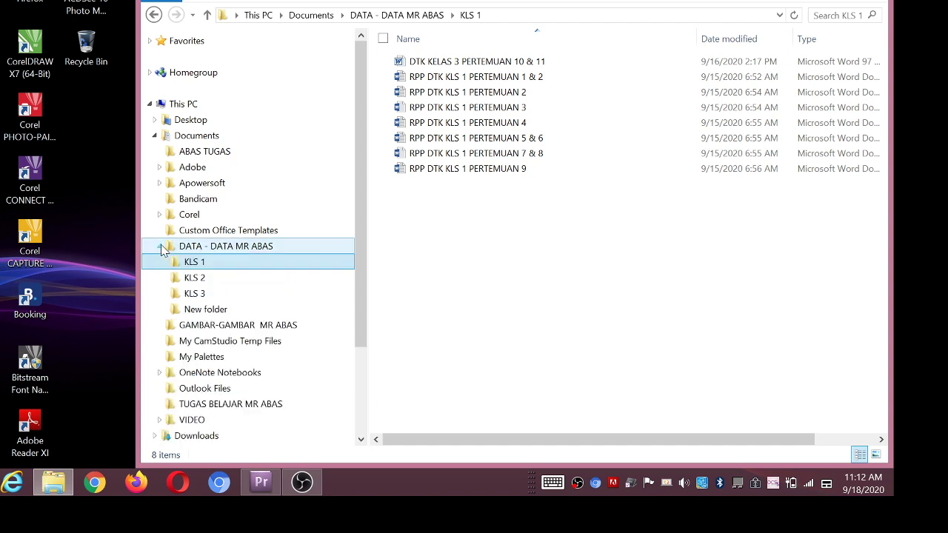
pyautogui.click(254, 280)
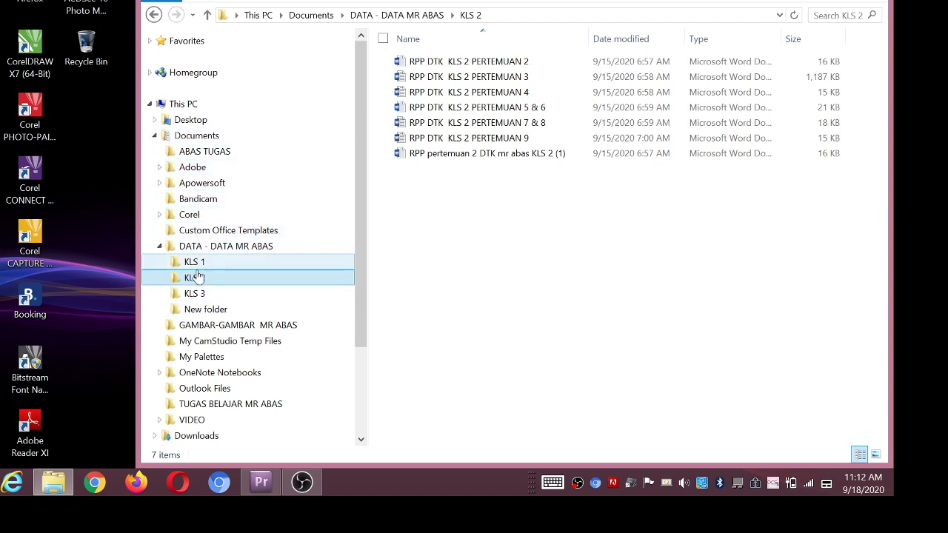
# - View pictures 1 and 3 in the GAMBAR-GAMBAR folder, enlarging picture 3, and close the picture viewer and the folder window
pyautogui.click(182, 327)
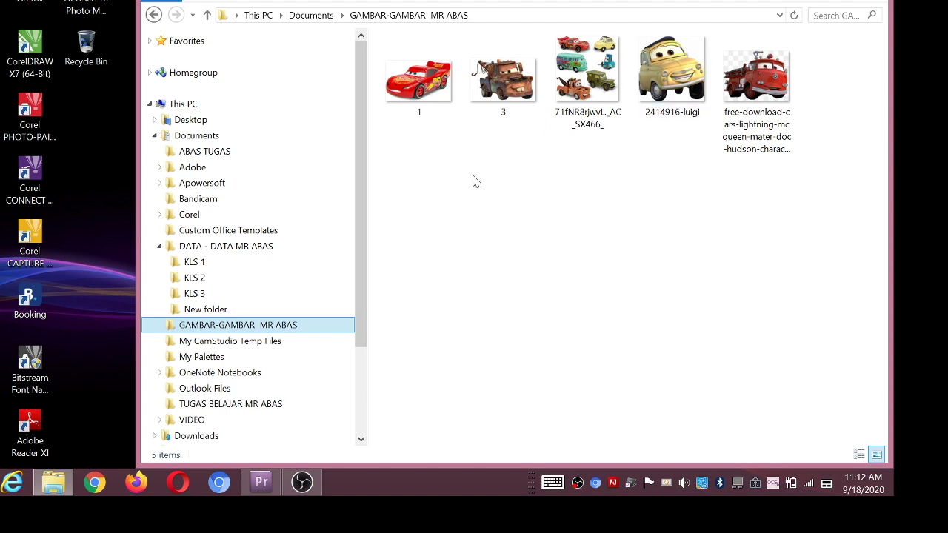
pyautogui.doubleClick(407, 85)
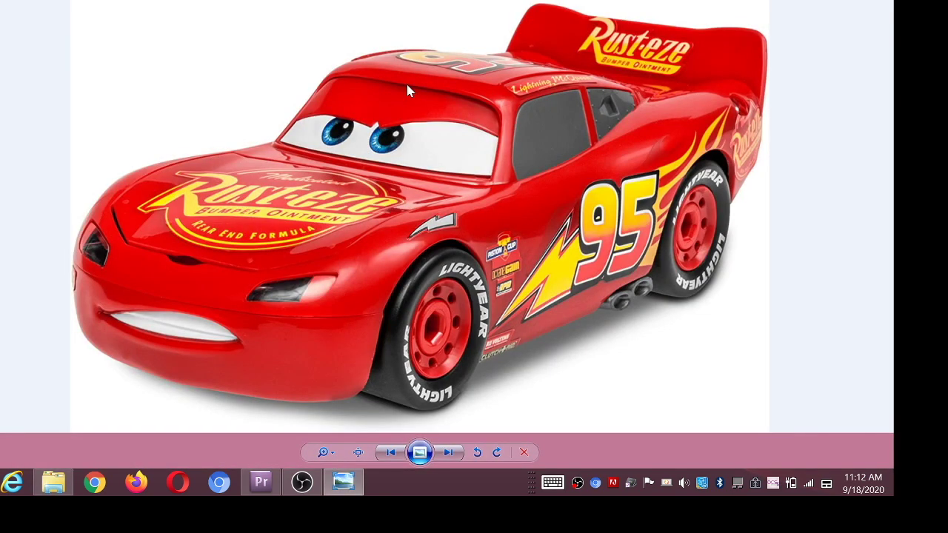
pyautogui.hotkey('alt', 'F4')
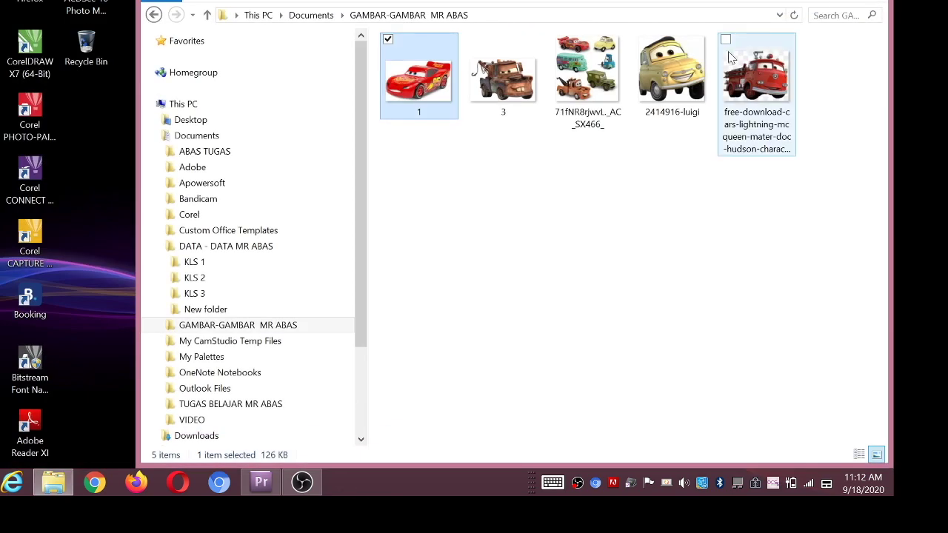
pyautogui.doubleClick(511, 82)
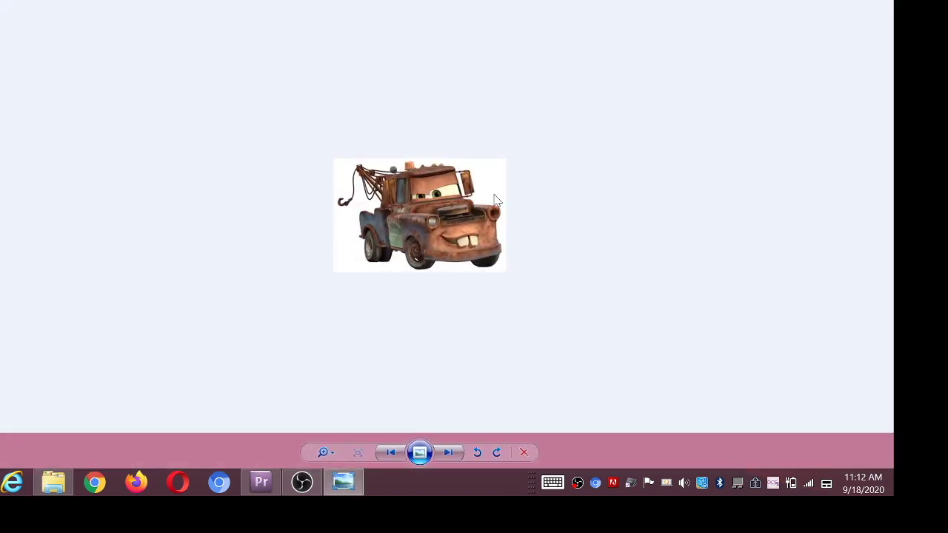
pyautogui.click(323, 456)
pyautogui.scroll(5, 326, 441)
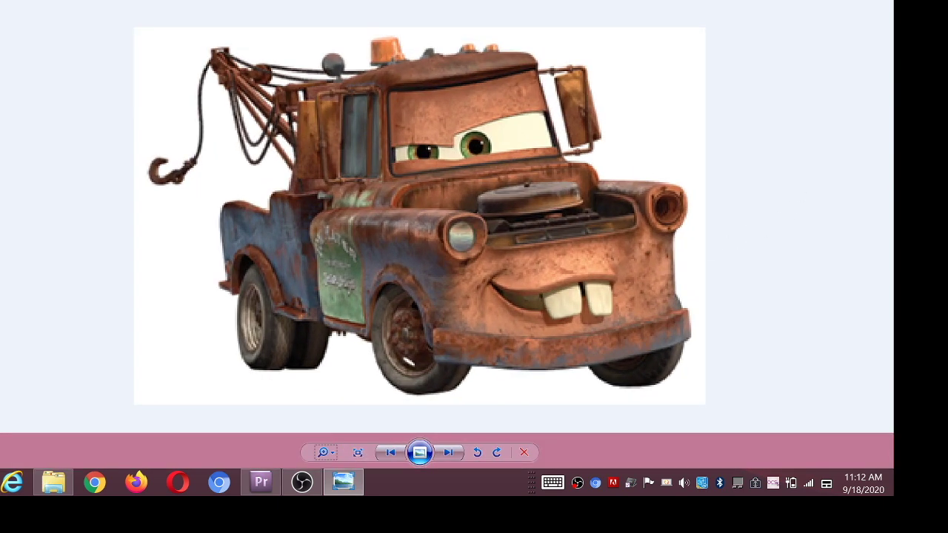
pyautogui.hotkey('alt', 'F4')
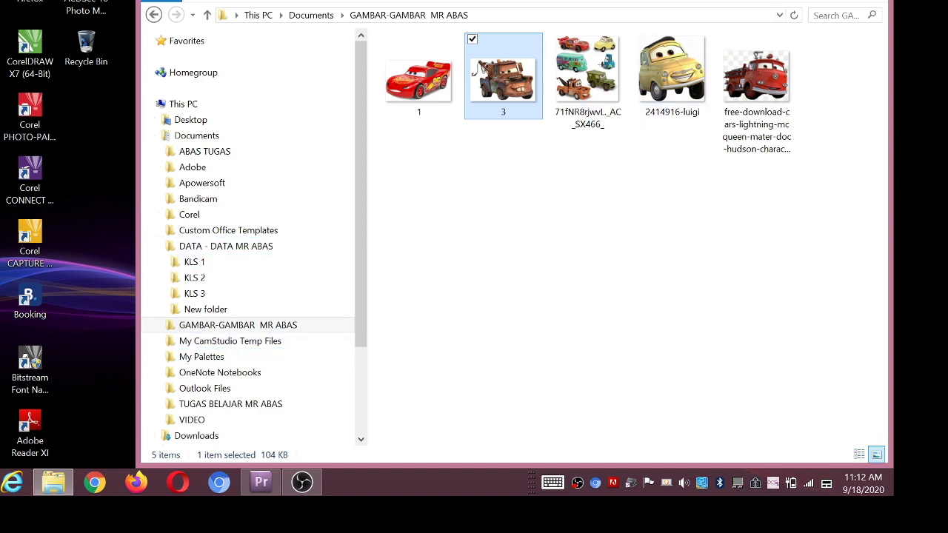
pyautogui.hotkey('alt', 'F4')
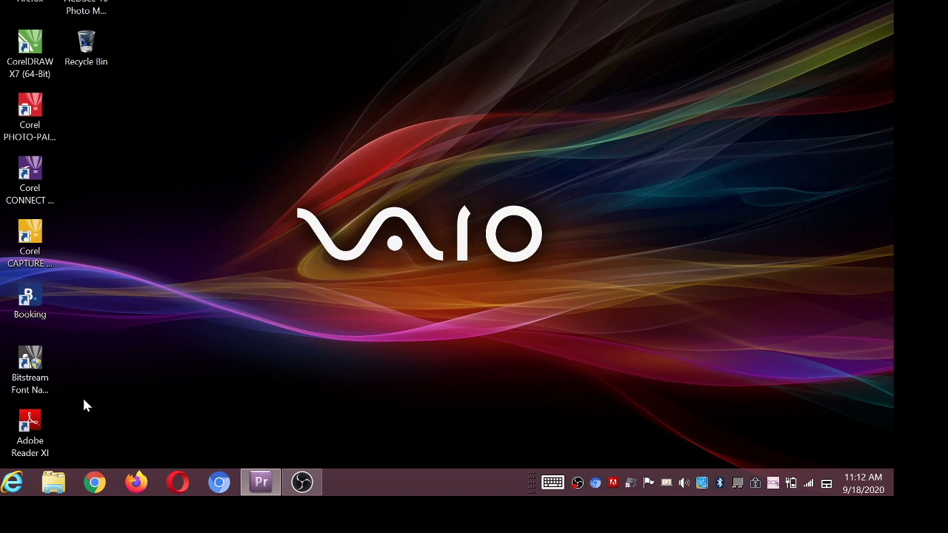
# - Reopen File Explorer, go to the Documents folder and maximize the window
pyautogui.click(54, 485)
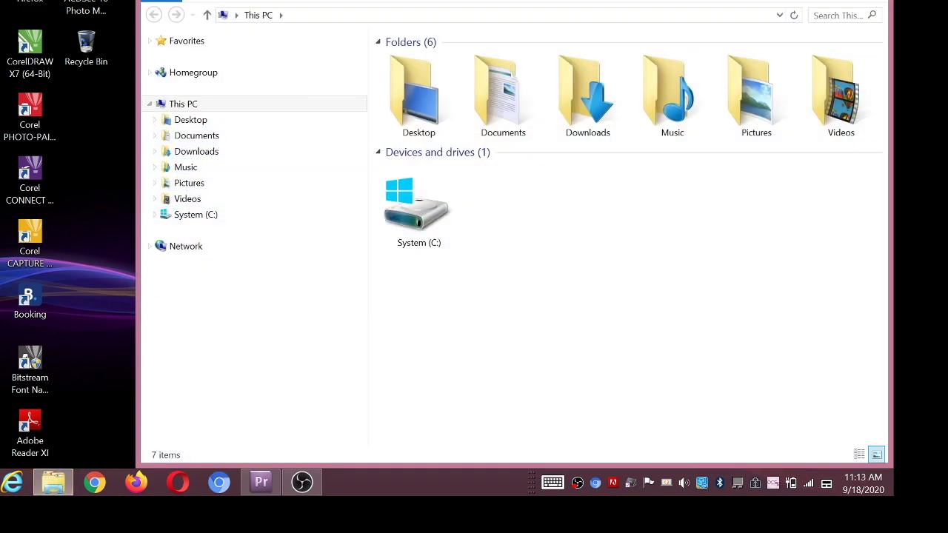
pyautogui.press('super+d')
pyautogui.click(54, 482)
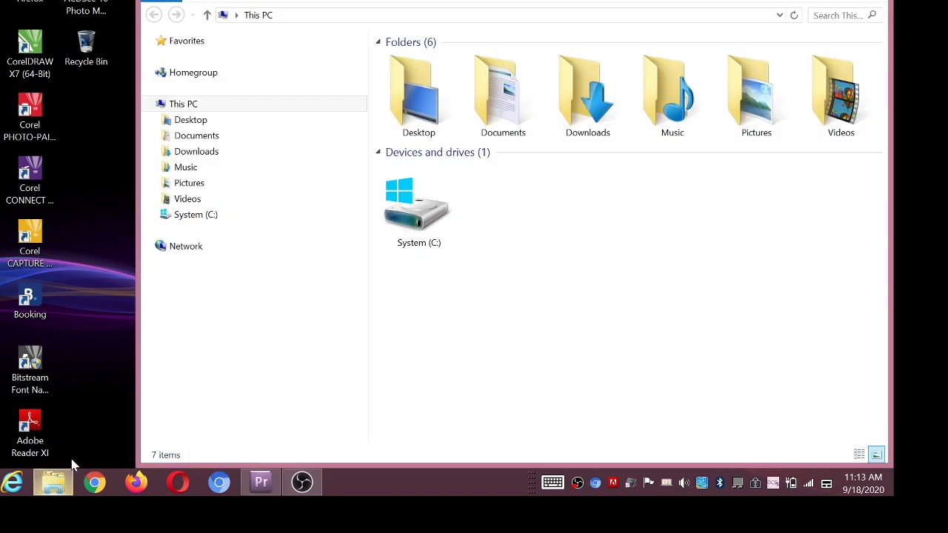
pyautogui.click(264, 143)
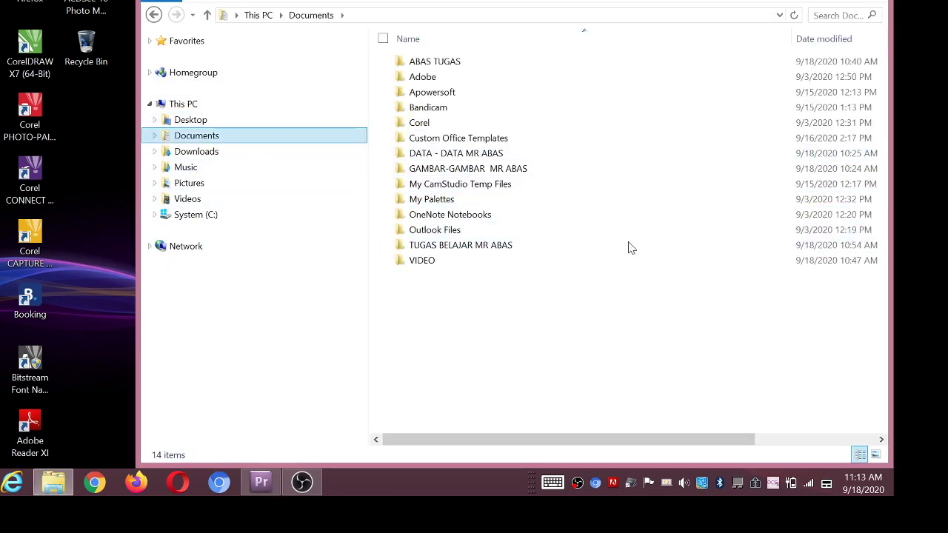
pyautogui.press('super+Up')
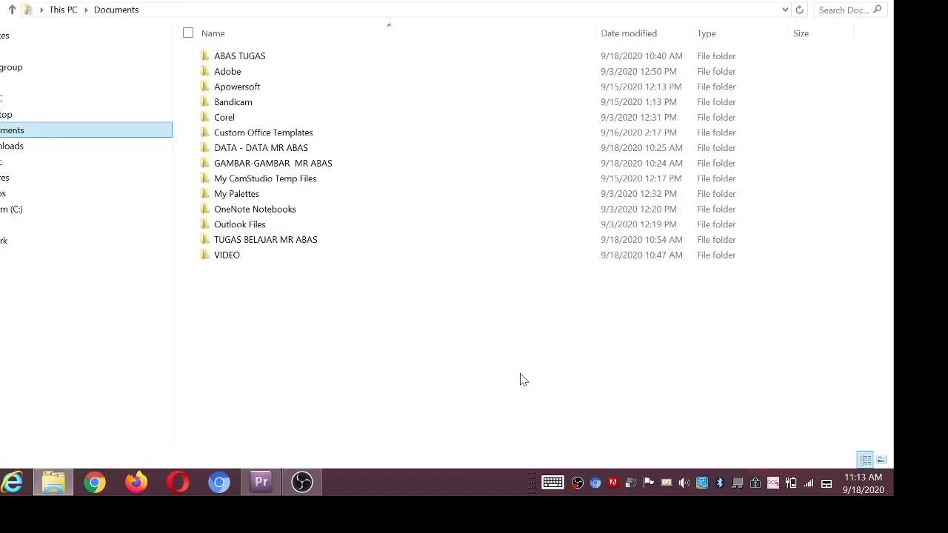
pyautogui.rightClick(383, 283)
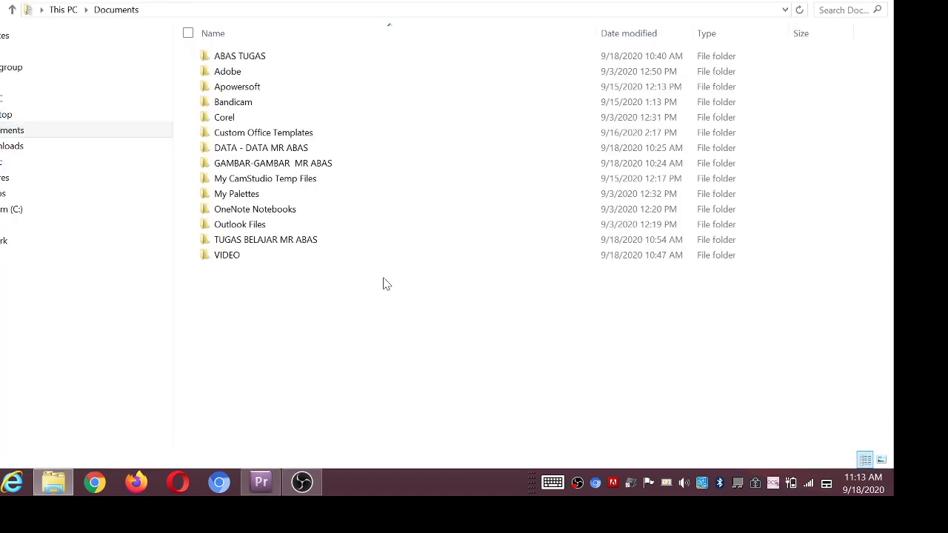
pyautogui.click(488, 330)
pyautogui.rightClick(437, 271)
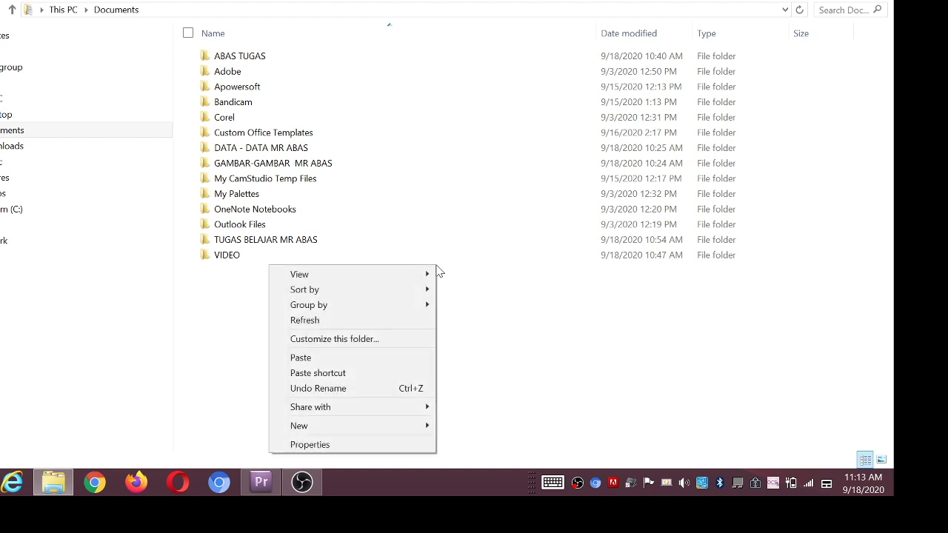
pyautogui.moveTo(401, 428)
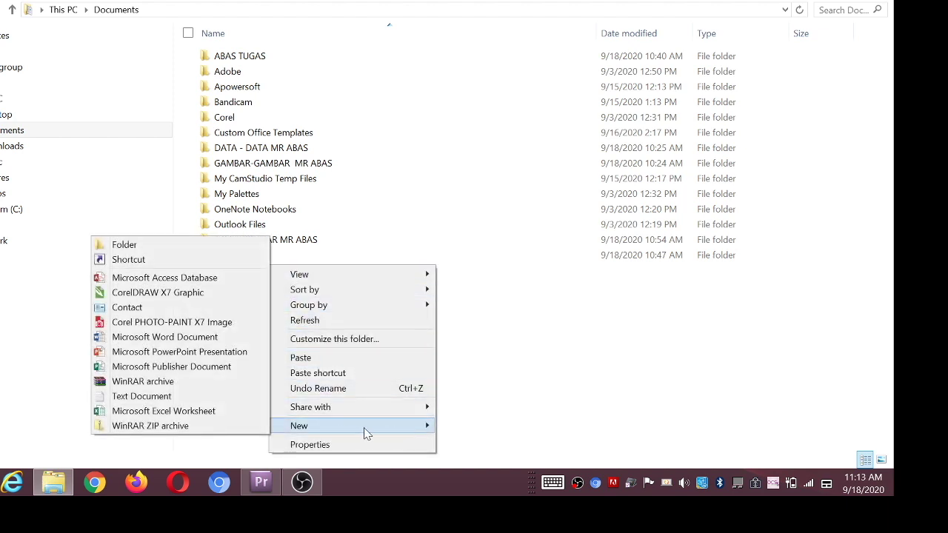
pyautogui.rightClick(502, 295)
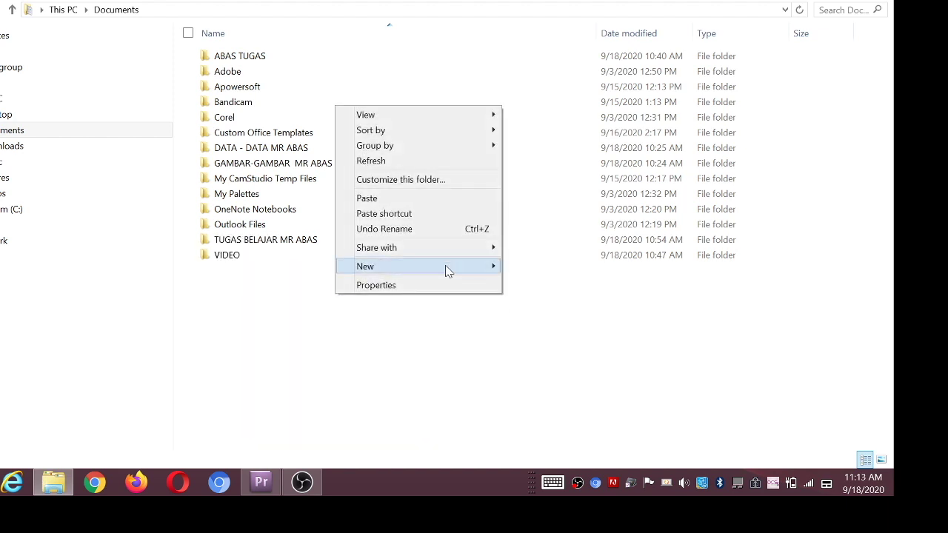
pyautogui.moveTo(356, 250)
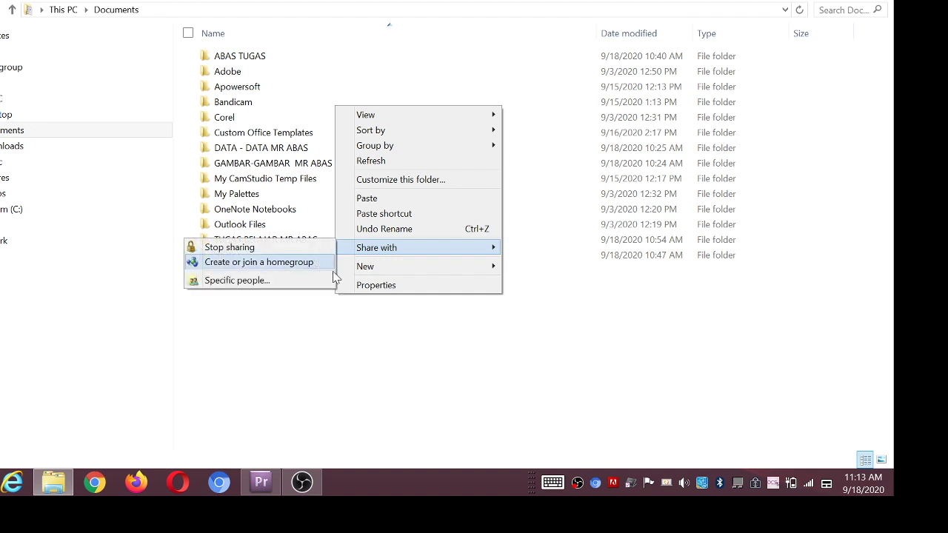
pyautogui.click(335, 349)
# - Create a new folder in Documents, named with the owner's name followed by "TUGAS FOLDER"
pyautogui.rightClick(331, 333)
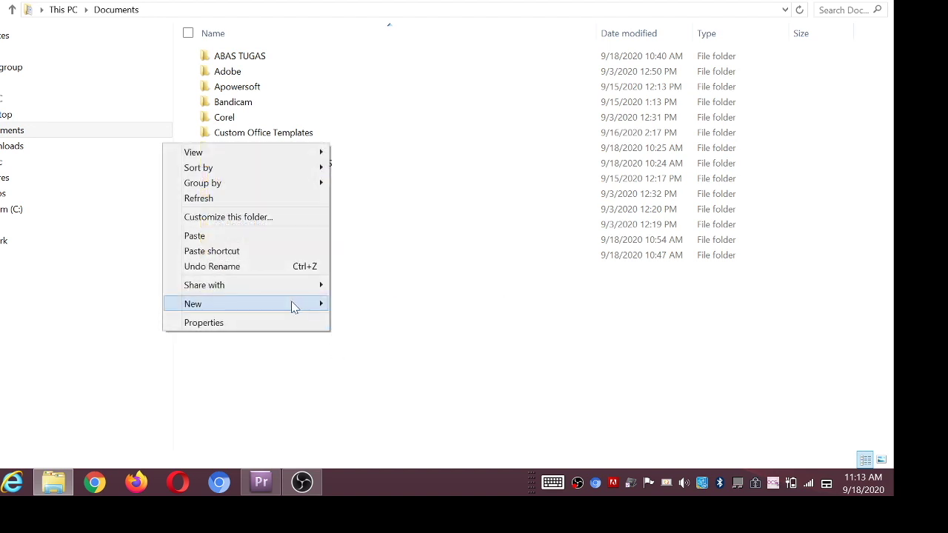
pyautogui.moveTo(291, 305)
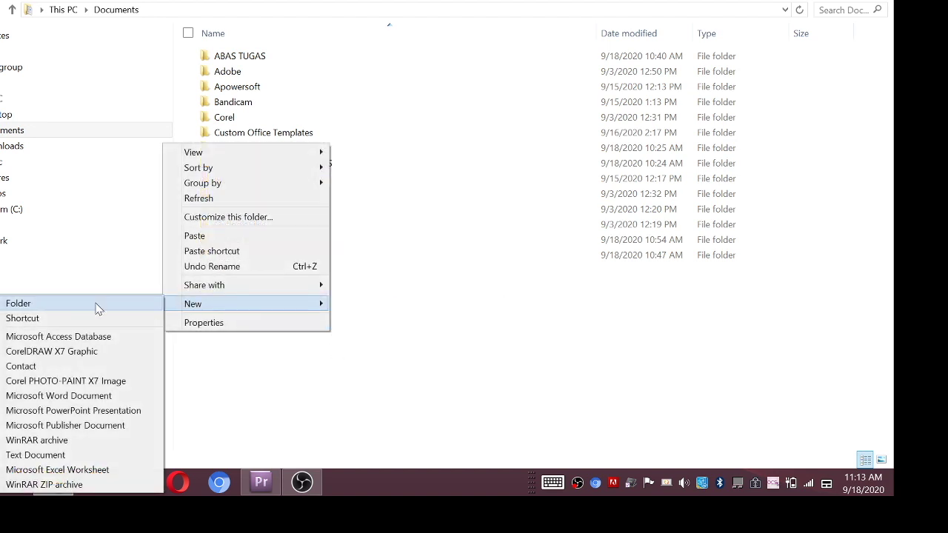
pyautogui.click(19, 303)
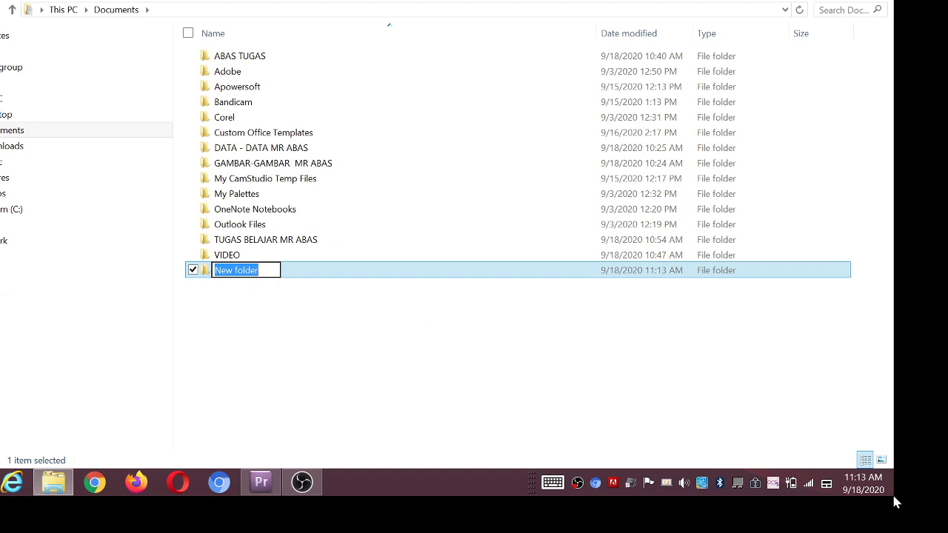
pyautogui.write('ABA')
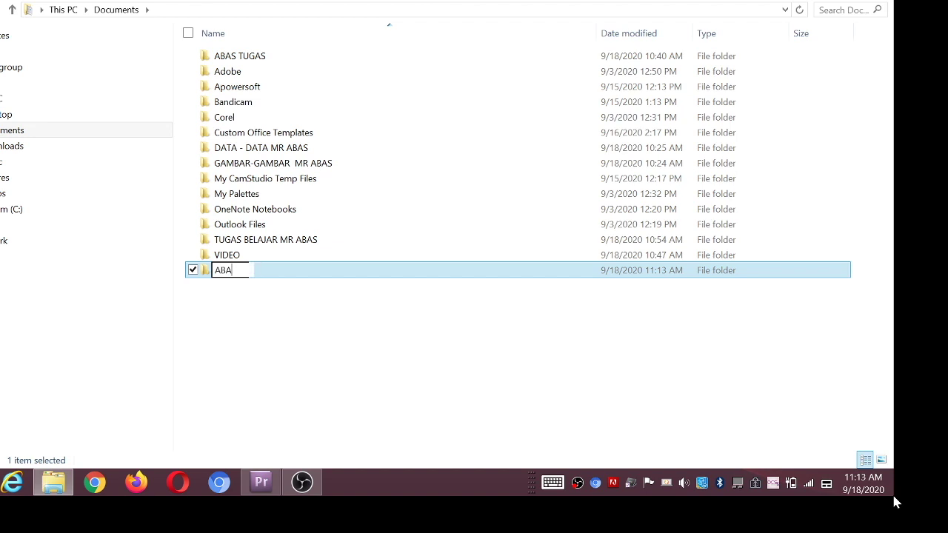
pyautogui.write('S TUGA')
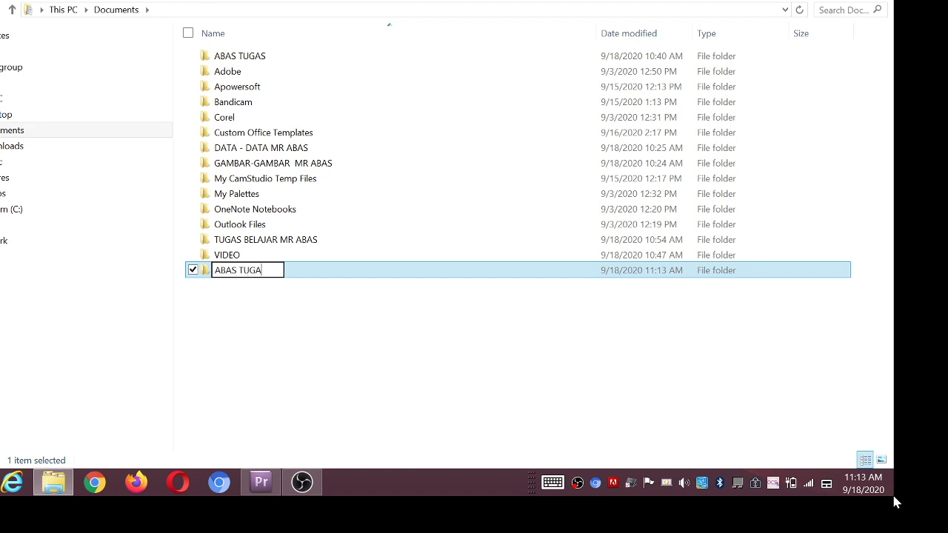
pyautogui.write('S FOLDER')
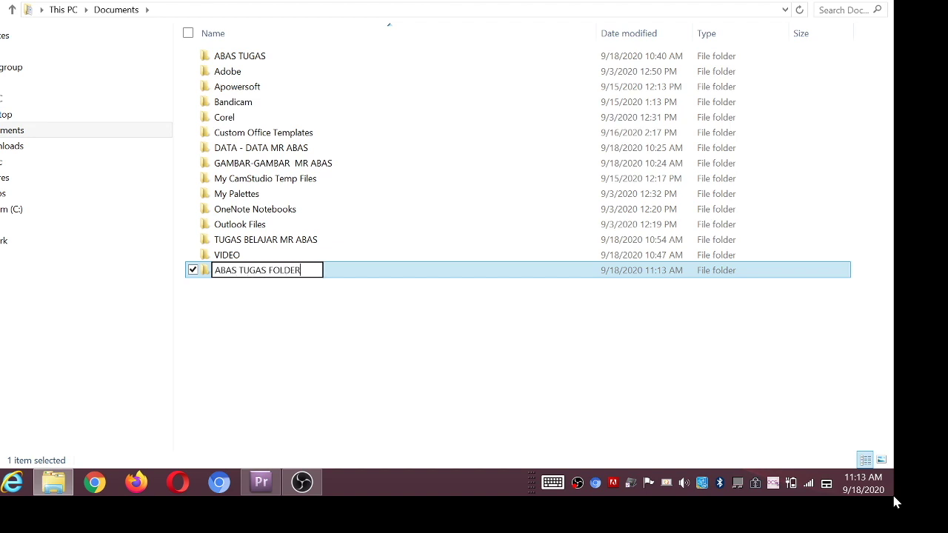
pyautogui.click(445, 391)
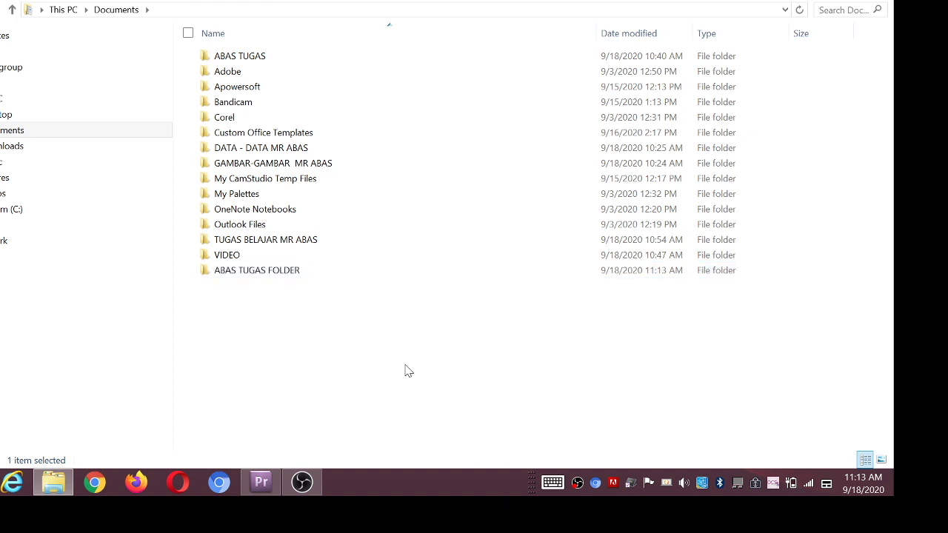
# - View the contents of the new TUGAS FOLDER folder in Documents and return to the Documents folder
pyautogui.doubleClick(271, 274)
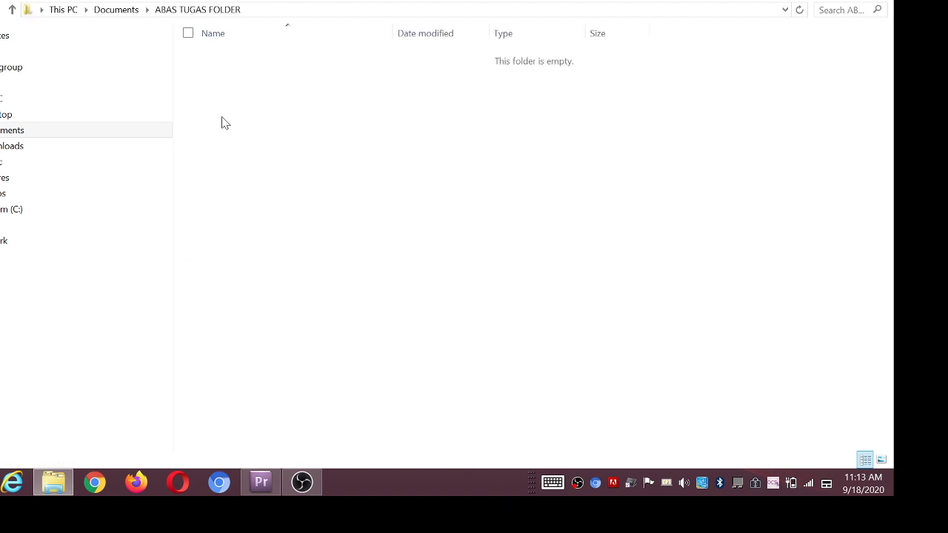
pyautogui.click(8, 130)
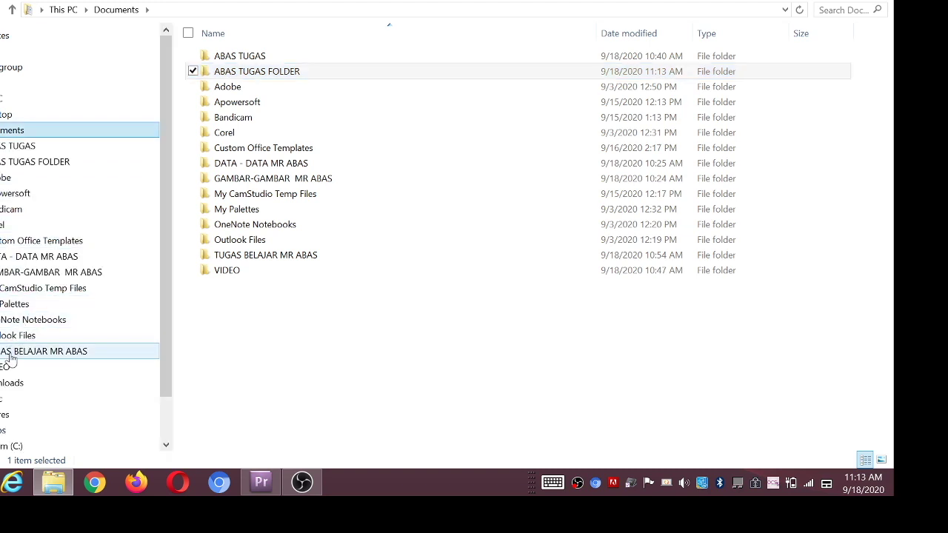
pyautogui.click(50, 163)
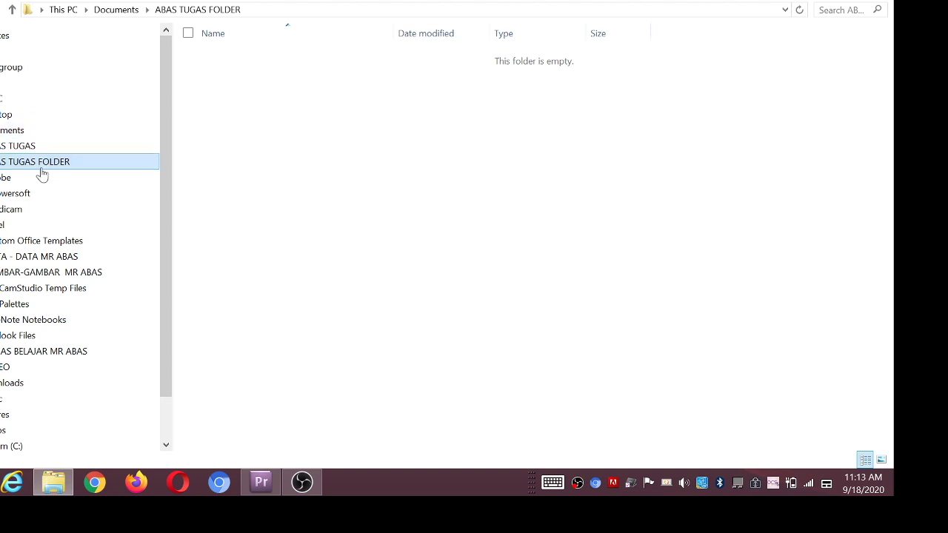
pyautogui.click(63, 130)
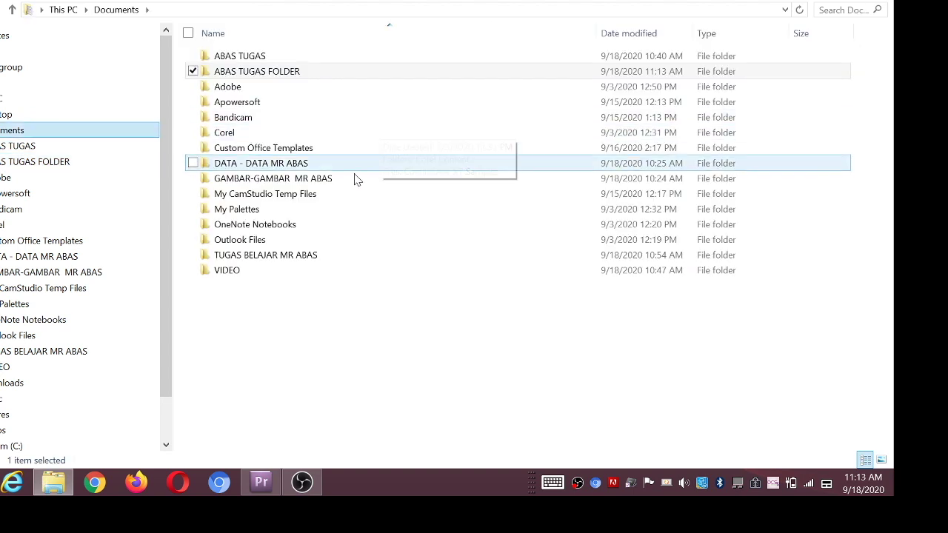
# - Rename the new TUGAS FOLDER folder by adding "DIISI" at the end of its name, and open the renamed folder
pyautogui.rightClick(252, 77)
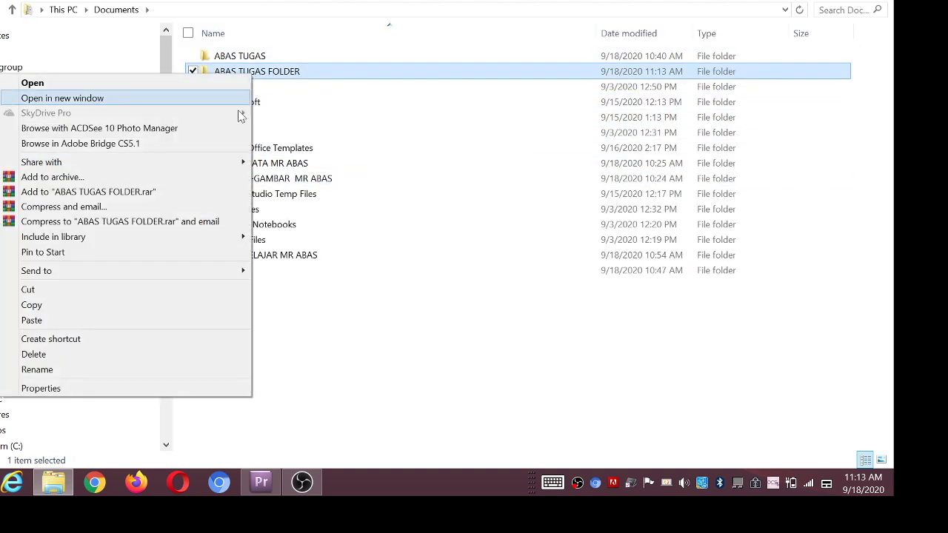
pyautogui.click(99, 369)
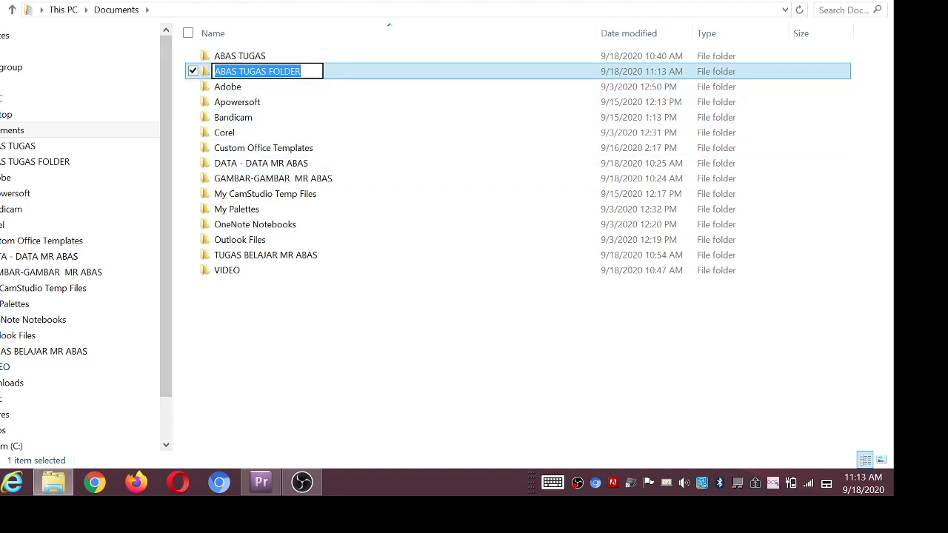
pyautogui.press('End')
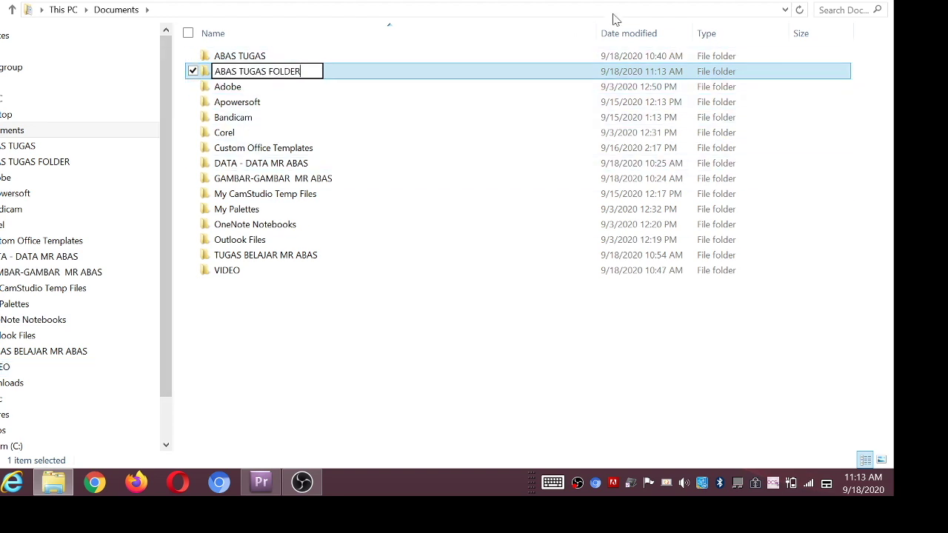
pyautogui.write('DIISI')
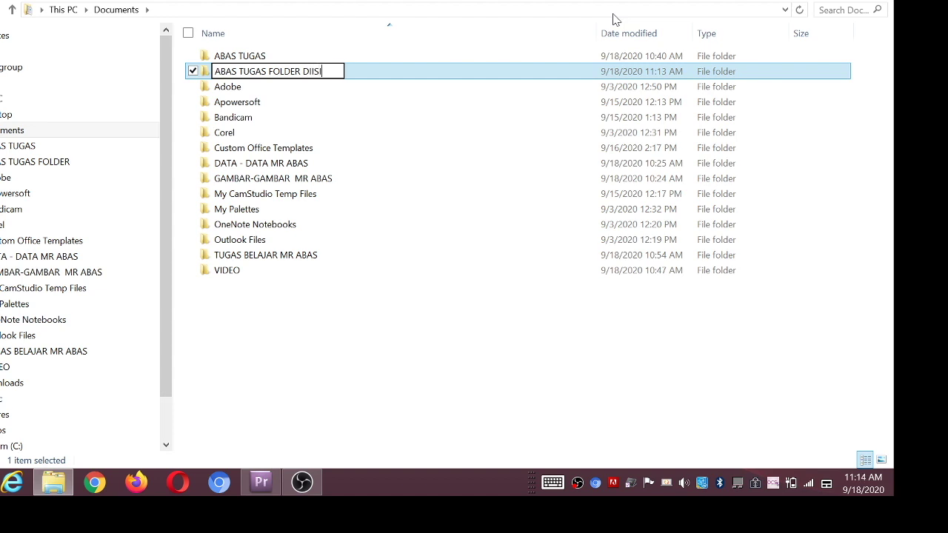
pyautogui.click(529, 239)
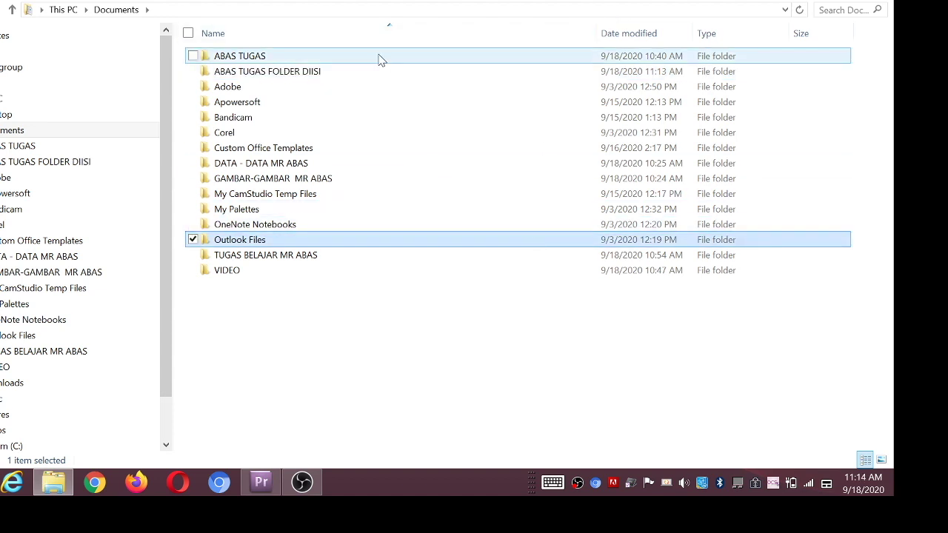
pyautogui.doubleClick(372, 78)
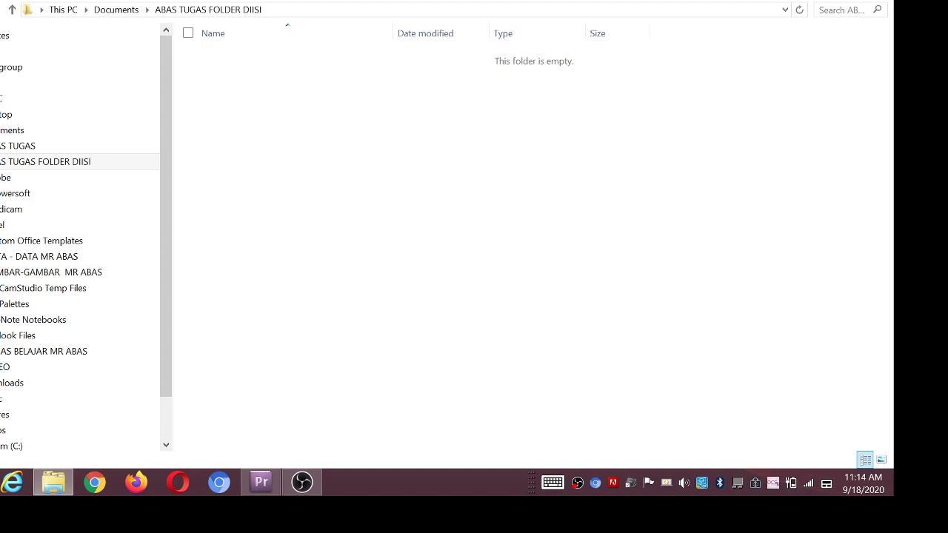
# - Leave File Explorer, find and start Word 2013, and create a blank document containing the owner's name
pyautogui.press('super+d')
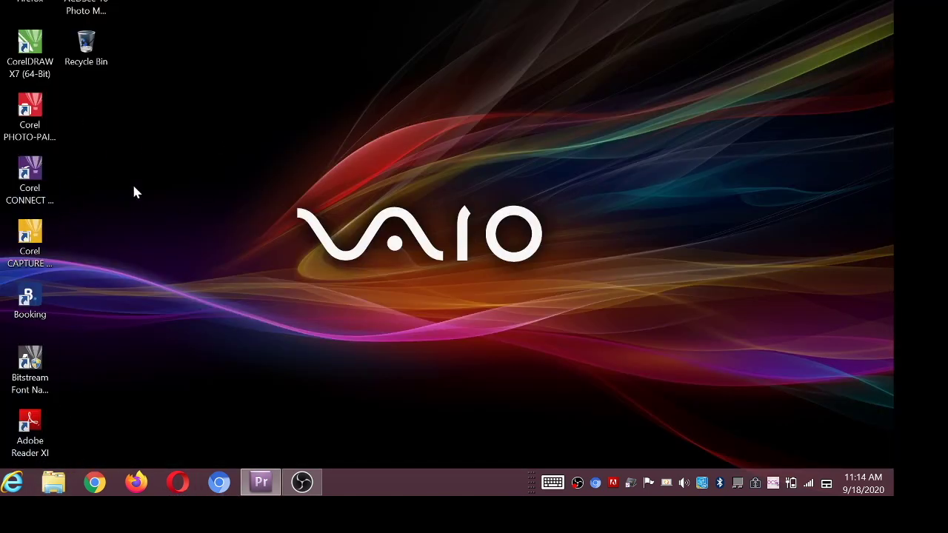
pyautogui.press('super')
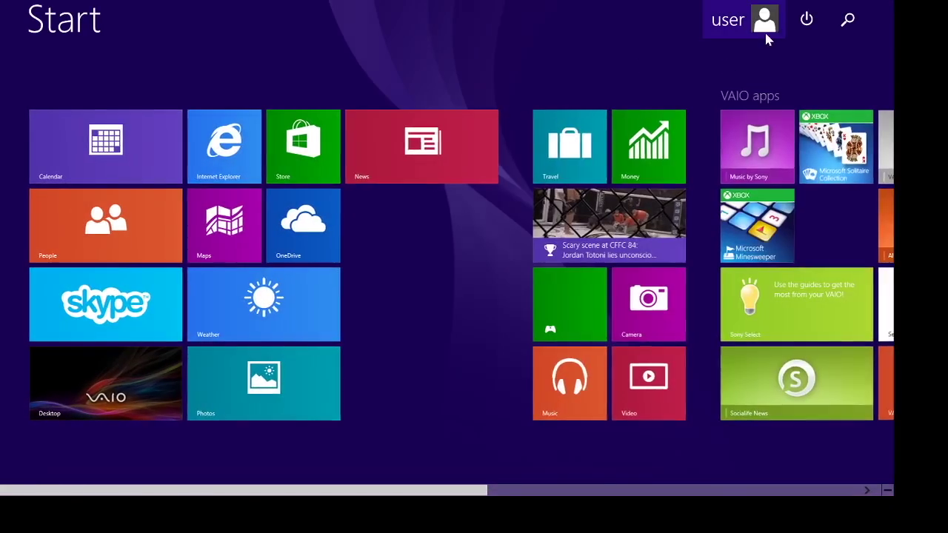
pyautogui.click(848, 18)
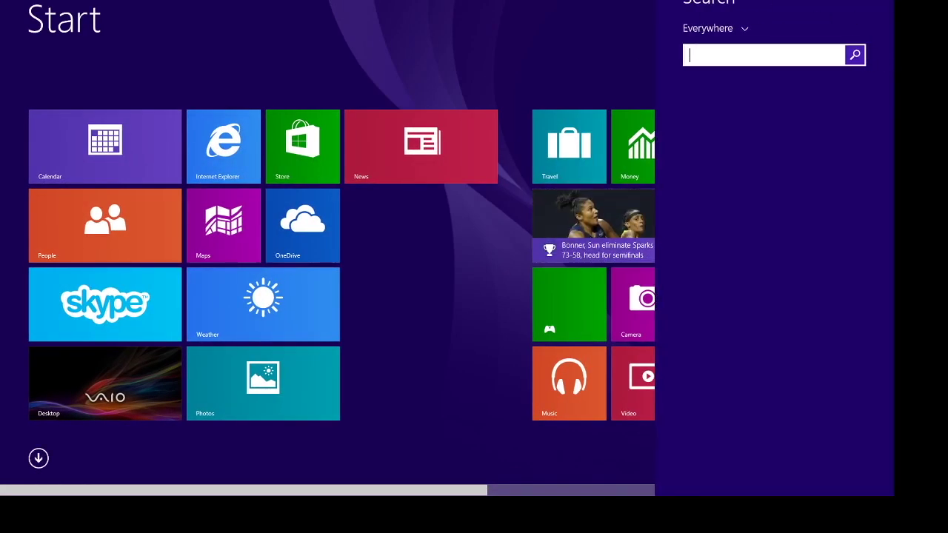
pyautogui.write('WORD 2013')
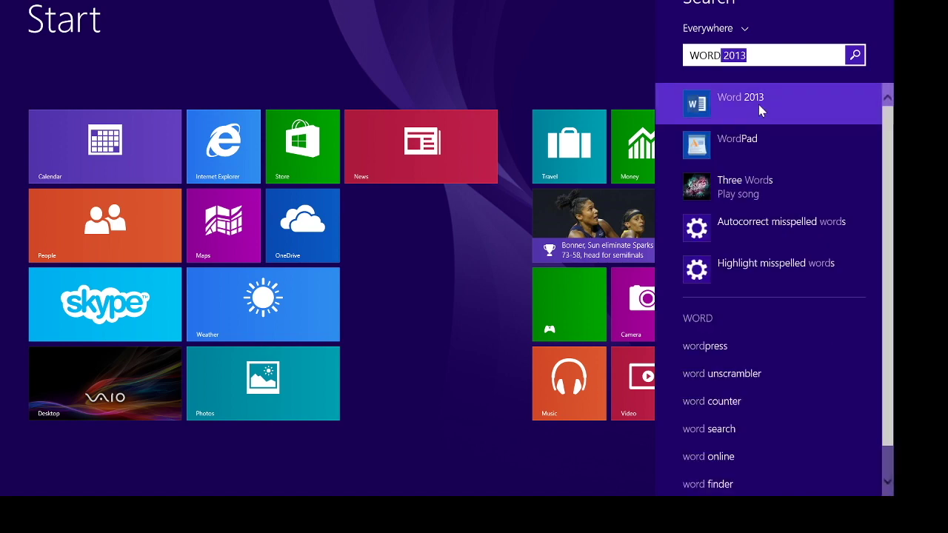
pyautogui.click(759, 105)
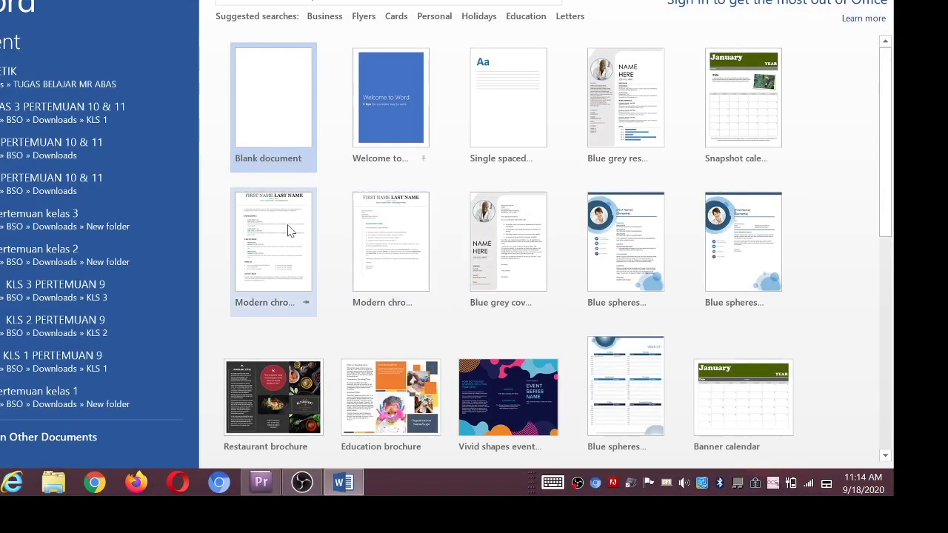
pyautogui.click(299, 105)
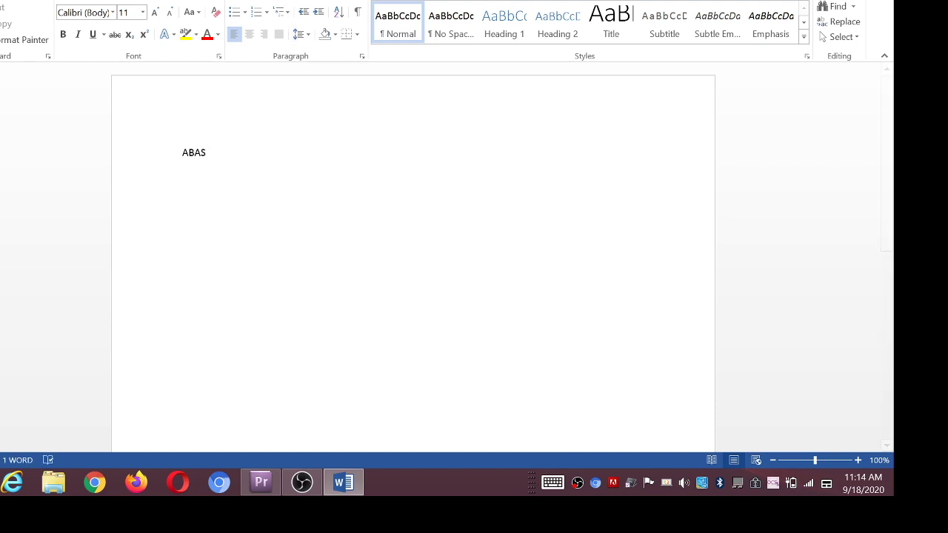
# - Save the document as "KETIKAN 1" in the "TUGAS FOLDER DIISI" folder inside Documents and close Word
pyautogui.hotkey('alt', 'f')
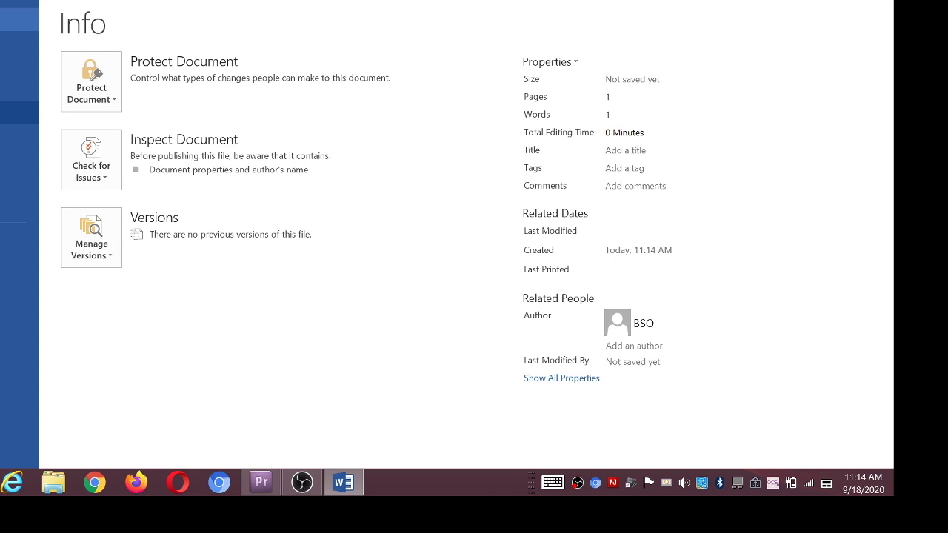
pyautogui.press('a')
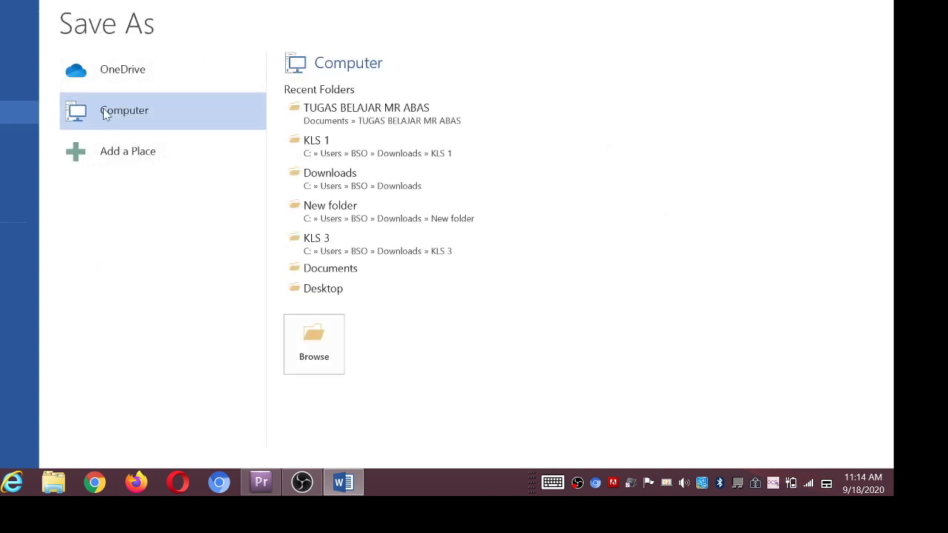
pyautogui.doubleClick(191, 120)
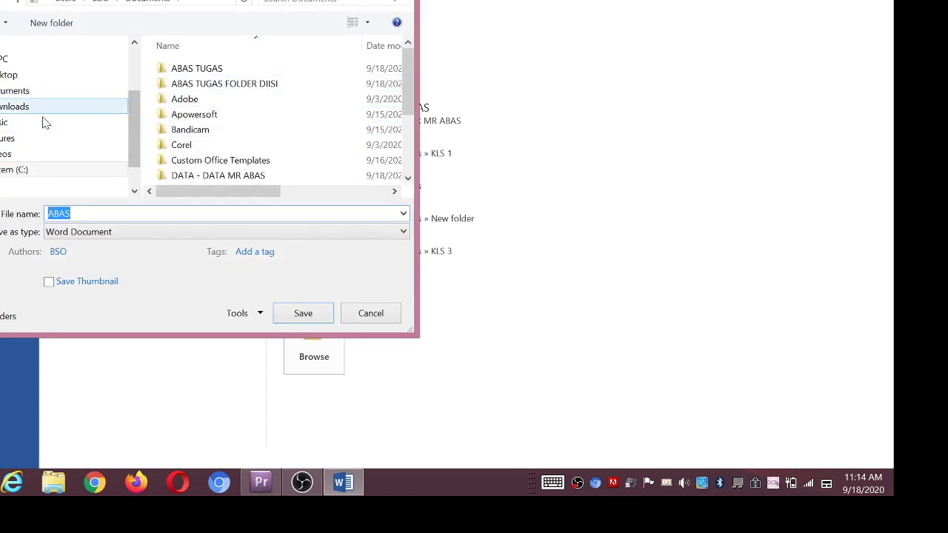
pyautogui.click(13, 94)
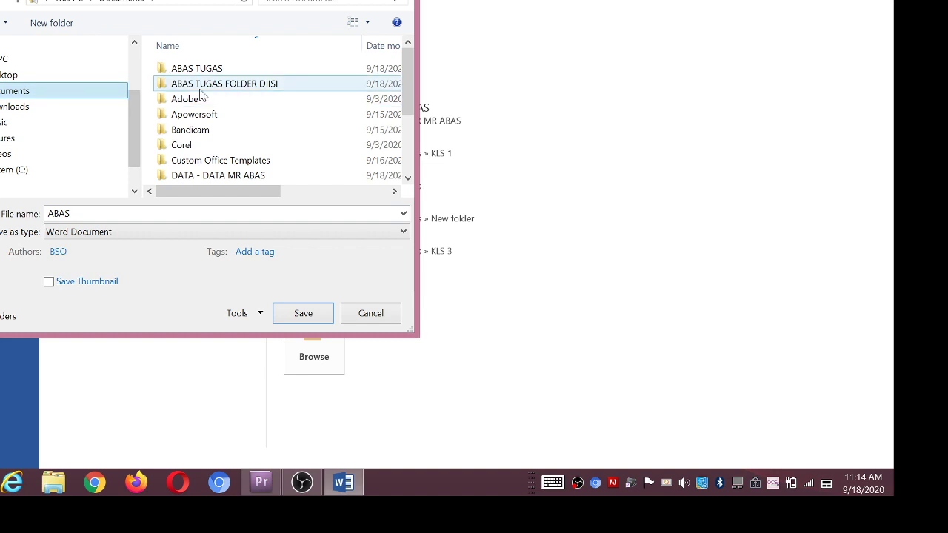
pyautogui.click(264, 88)
pyautogui.doubleClick(264, 88)
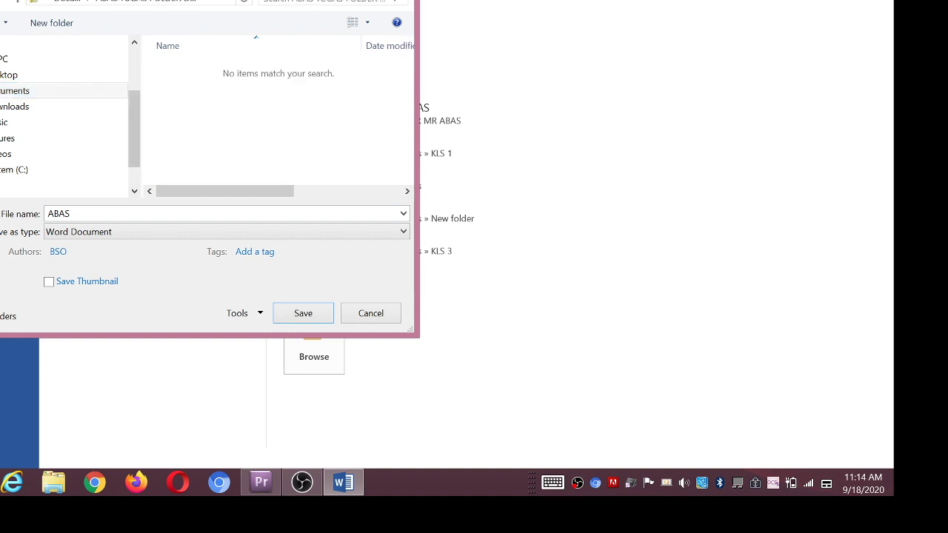
pyautogui.write('KETIKAN 1')
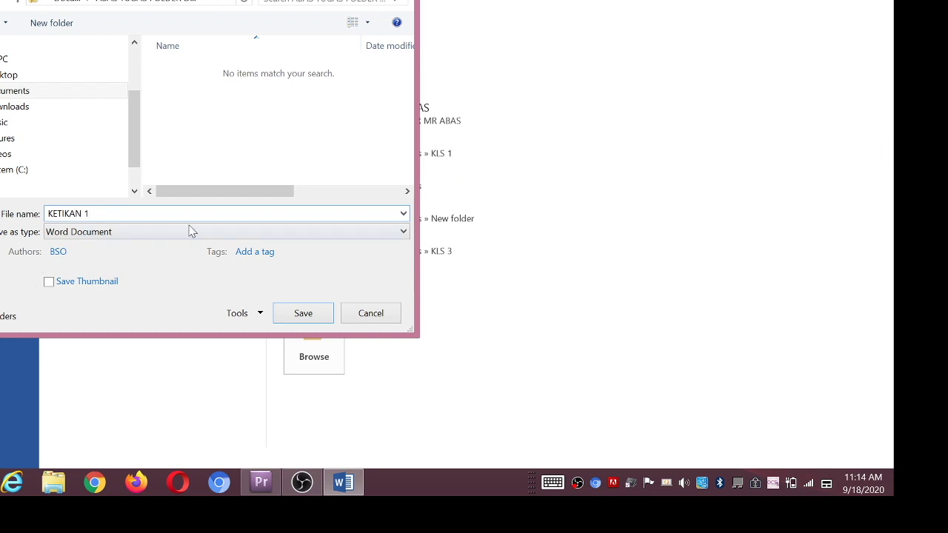
pyautogui.click(321, 319)
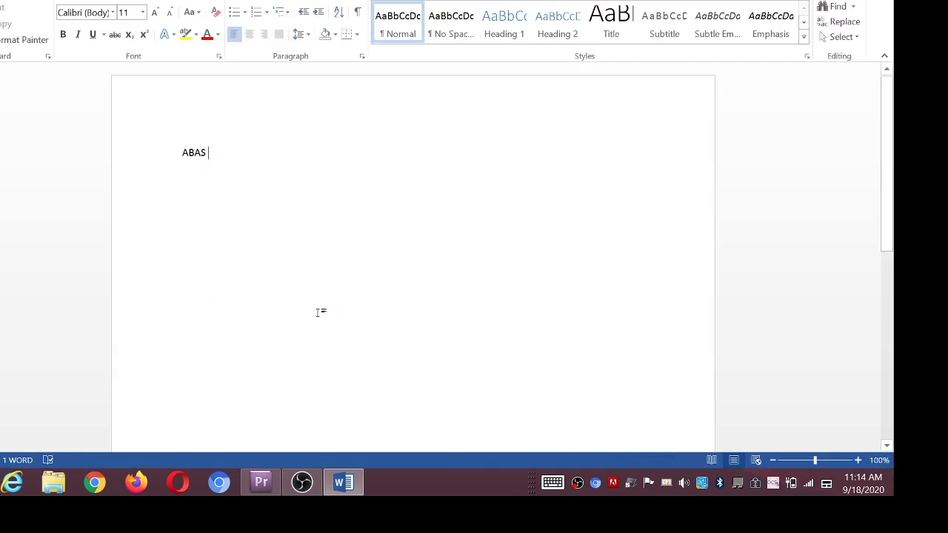
pyautogui.hotkey('alt', 'F4')
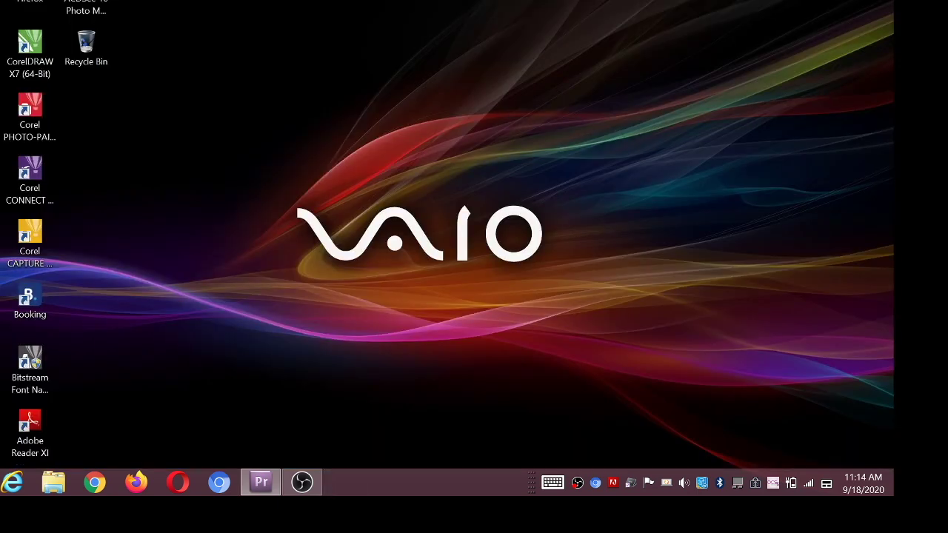
# - View KETIKAN 1 from the "TUGAS FOLDER DIISI" folder in File Explorer, and close the document and the folder window
pyautogui.click(53, 482)
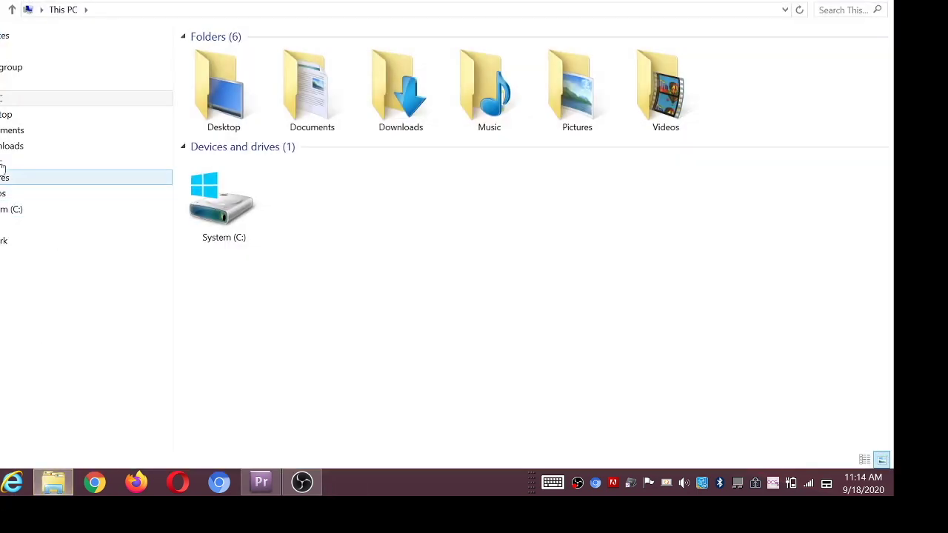
pyautogui.click(8, 130)
pyautogui.click(244, 71)
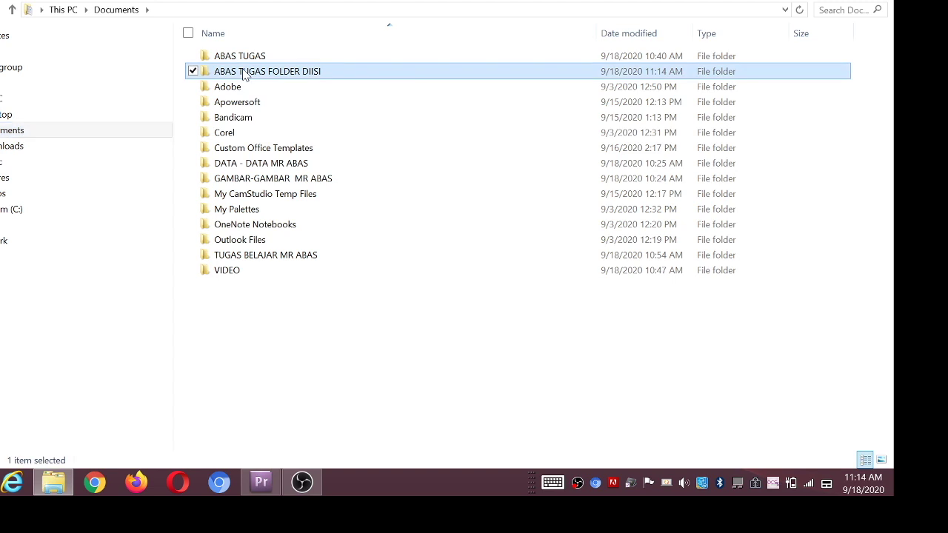
pyautogui.doubleClick(243, 72)
pyautogui.doubleClick(246, 59)
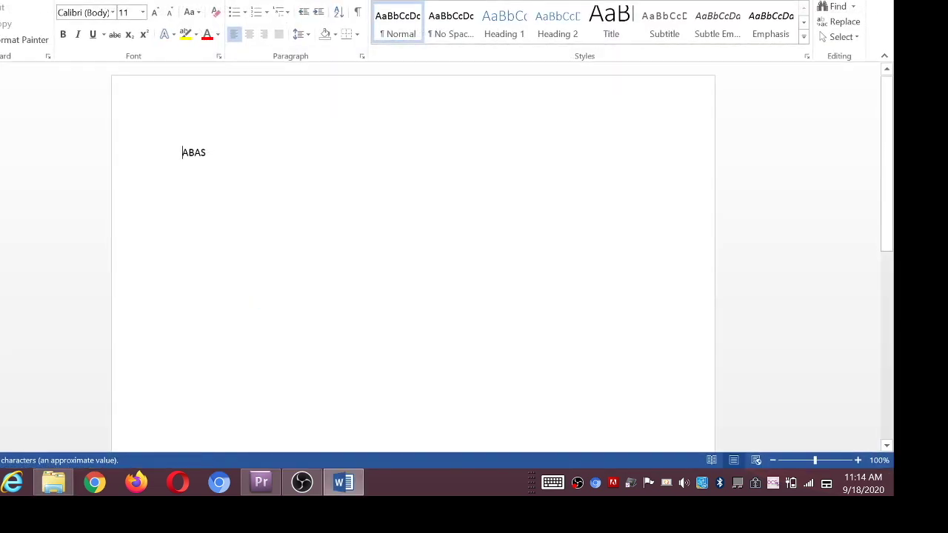
pyautogui.hotkey('alt', 'F4')
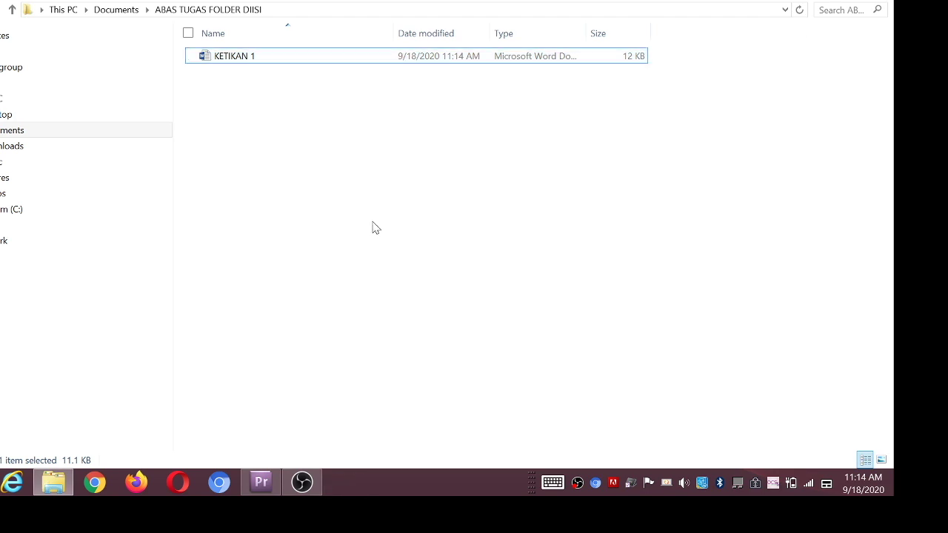
pyautogui.hotkey('alt', 'F4')
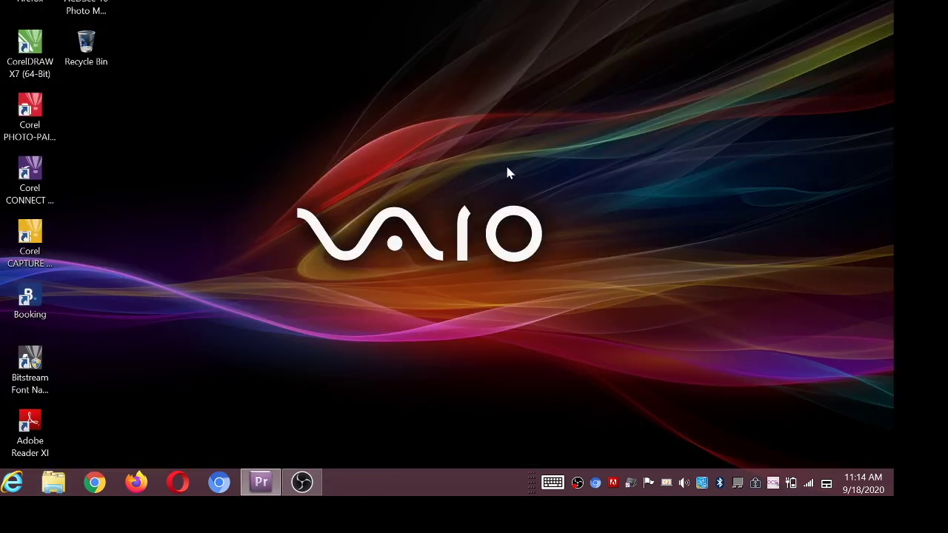
# - Search for Paint from the Start screen and launch it
pyautogui.click(4, 490)
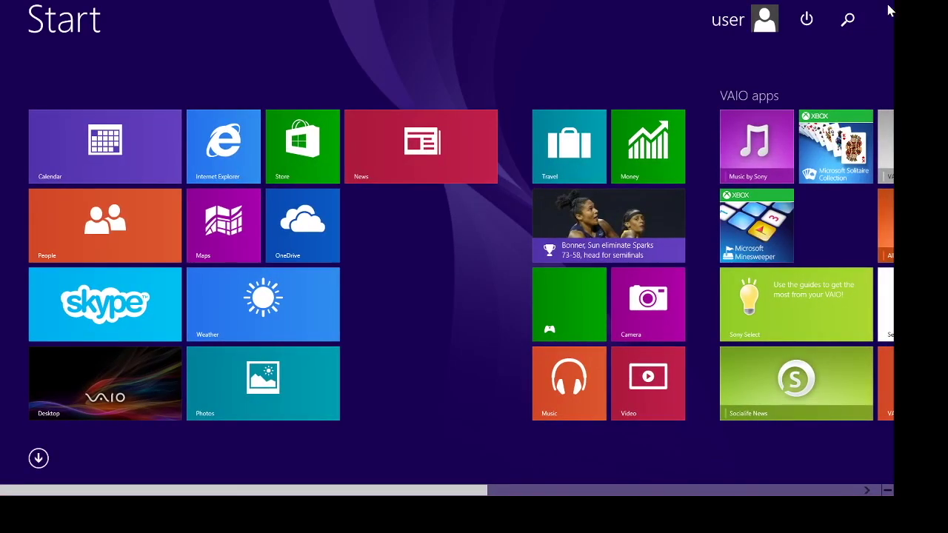
pyautogui.write('PAINT')
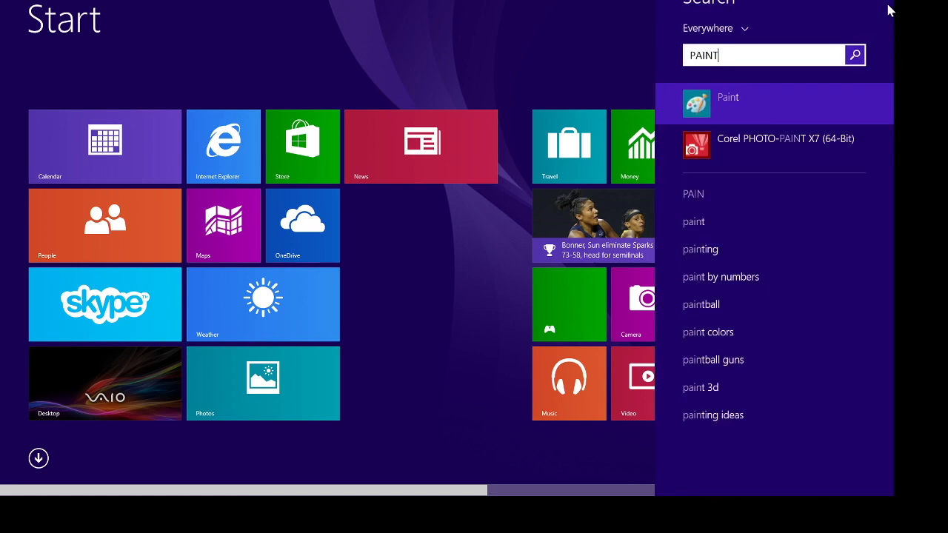
pyautogui.click(778, 103)
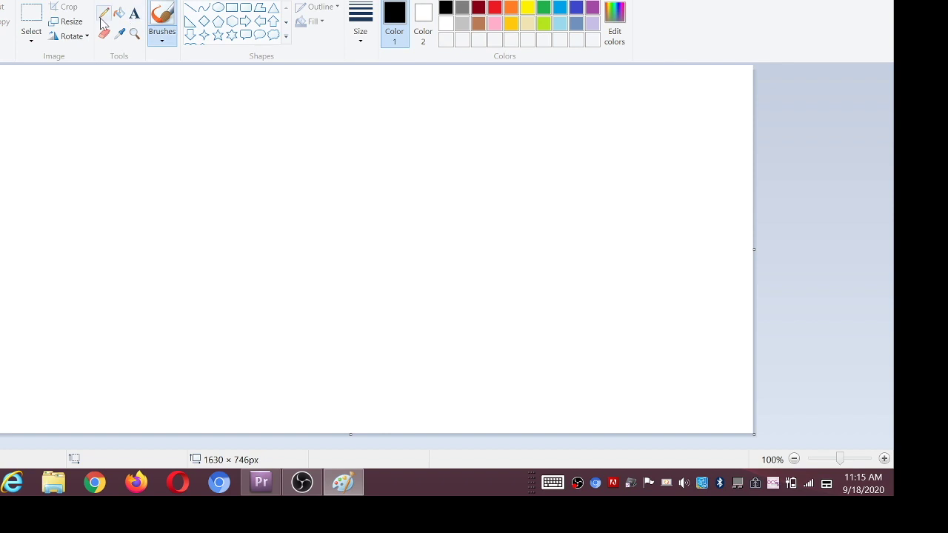
# - Draw a black duck outline with a wing on the canvas using the Pencil tool at its thickest line size
pyautogui.click(361, 24)
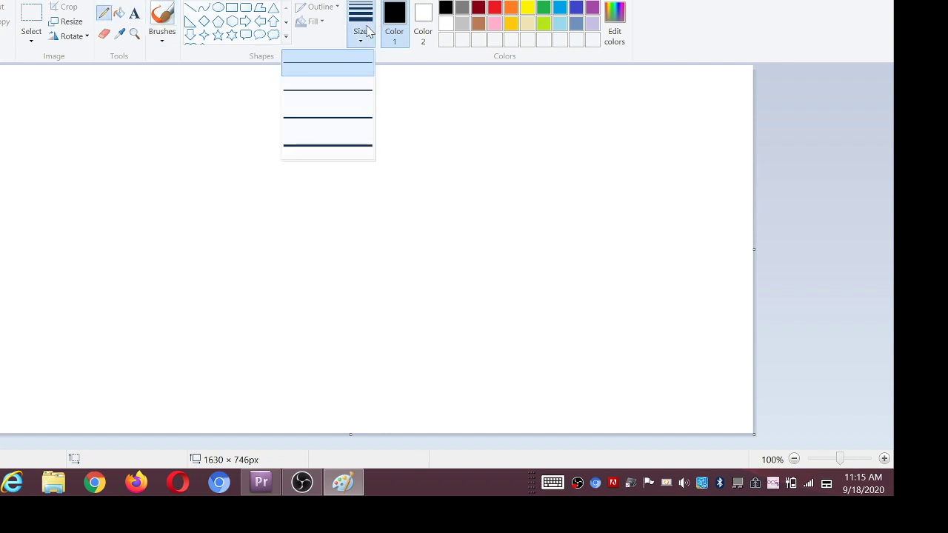
pyautogui.click(328, 152)
pyautogui.moveTo(271, 211)
pyautogui.mouseDown()
pyautogui.moveTo(298, 203)
pyautogui.moveTo(293, 224)
pyautogui.moveTo(310, 238)
pyautogui.moveTo(263, 236)
pyautogui.moveTo(342, 163)
pyautogui.moveTo(428, 199)
pyautogui.moveTo(300, 276)
pyautogui.moveTo(239, 169)
pyautogui.moveTo(258, 125)
pyautogui.moveTo(238, 90)
pyautogui.moveTo(279, 111)
pyautogui.moveTo(290, 158)
pyautogui.mouseUp()
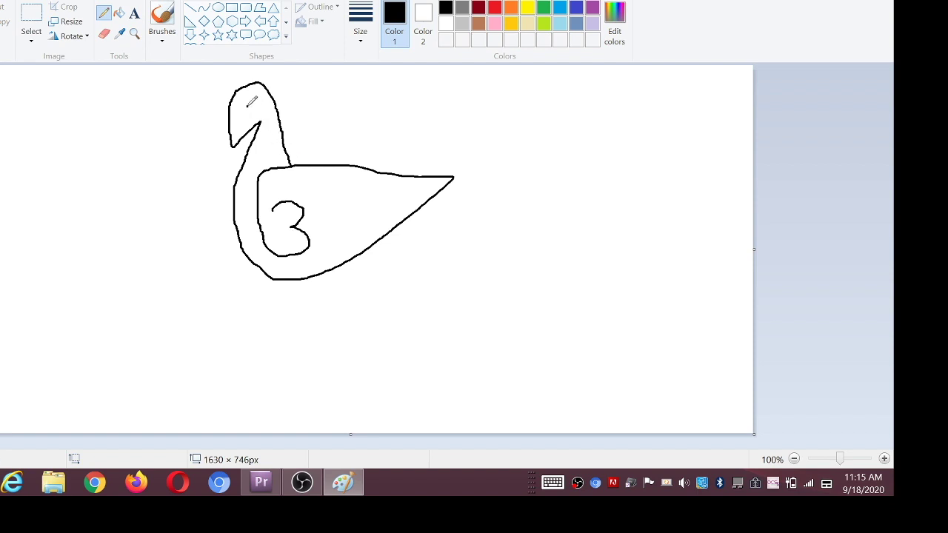
# - Save the drawing as the PNG file "BEBEK" in the "TUGAS FOLDER DIISI" folder inside Documents and close Paint
pyautogui.hotkey('alt', 'f')
pyautogui.moveTo(45, 99)
pyautogui.click(116, 113)
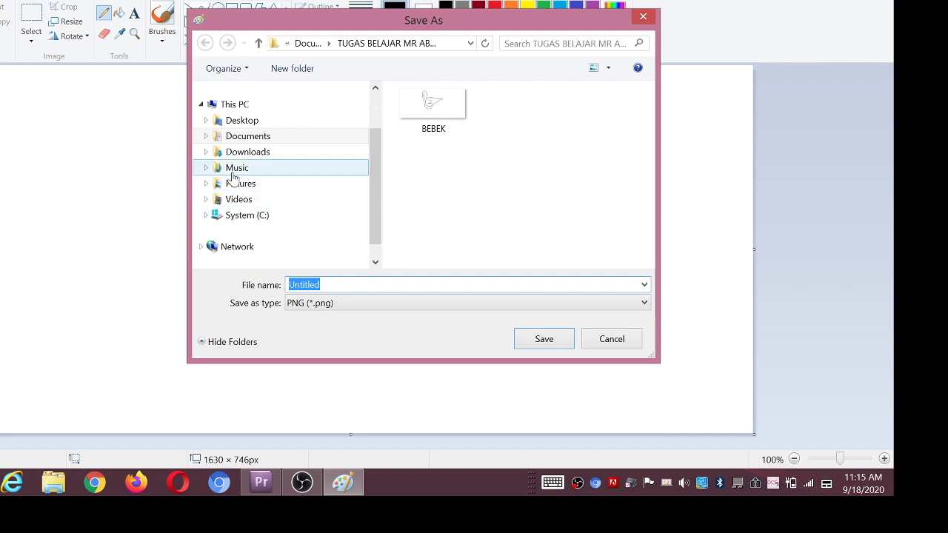
pyautogui.click(247, 136)
pyautogui.doubleClick(490, 130)
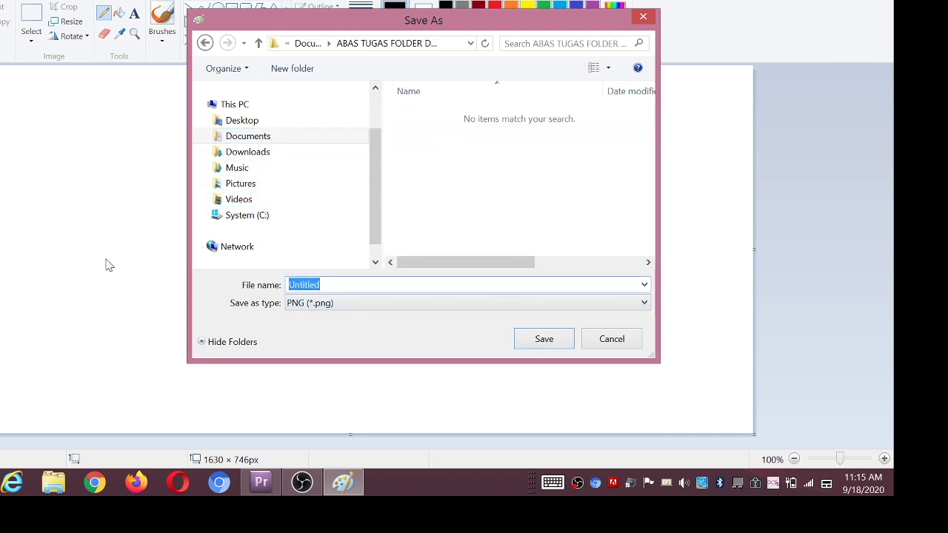
pyautogui.write('BEBEK')
pyautogui.click(530, 343)
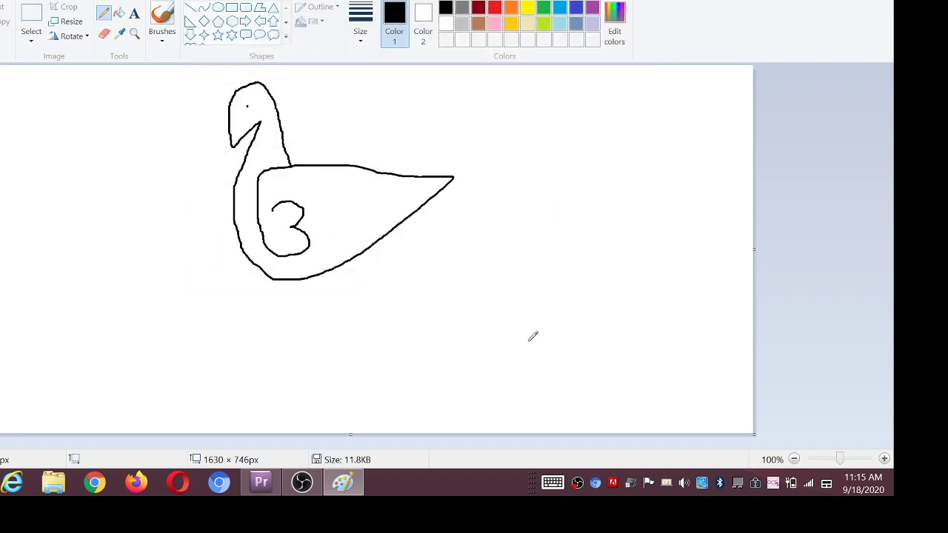
pyautogui.hotkey('alt', 'F4')
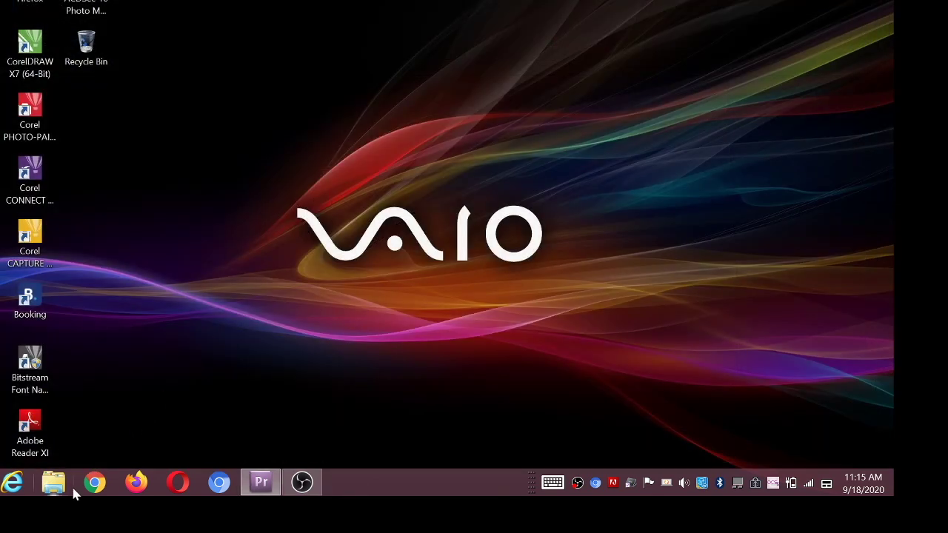
# - Open the BEBEK image from the "TUGAS FOLDER DIISI" folder inside Documents in File Explorer
pyautogui.click(51, 483)
pyautogui.click(2, 147)
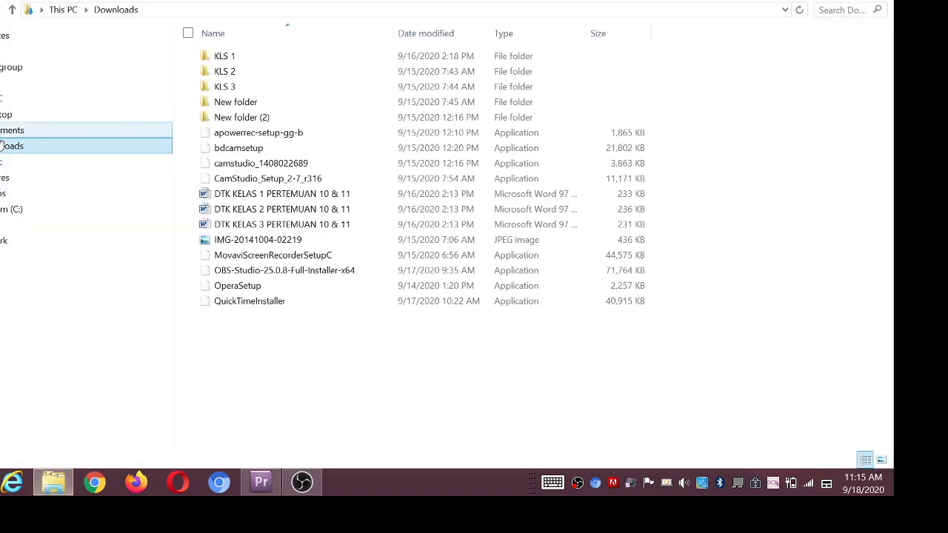
pyautogui.click(2, 130)
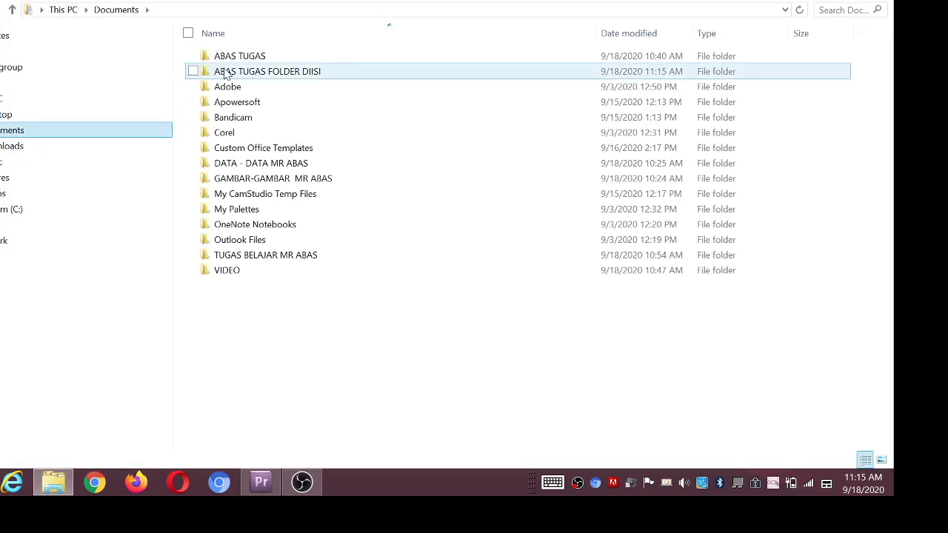
pyautogui.doubleClick(315, 76)
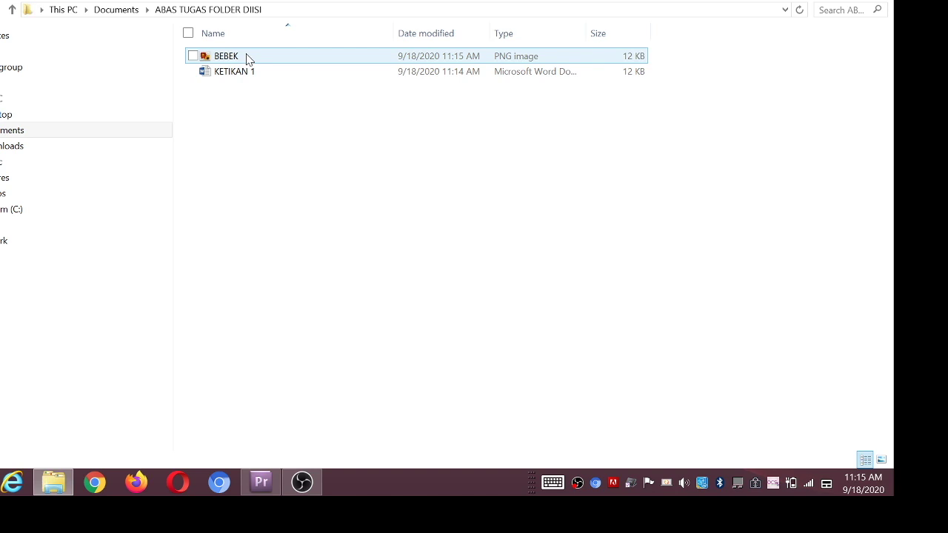
pyautogui.doubleClick(246, 58)
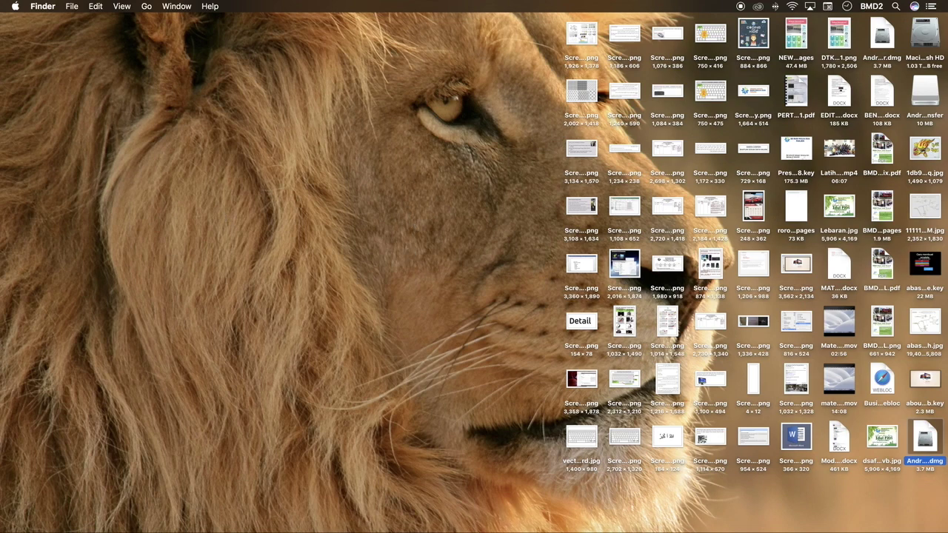
# - Switch to Finder on the Mac, show the Documents folder, and make its window full screen
pyautogui.moveTo(289, 516)
pyautogui.click(255, 513)
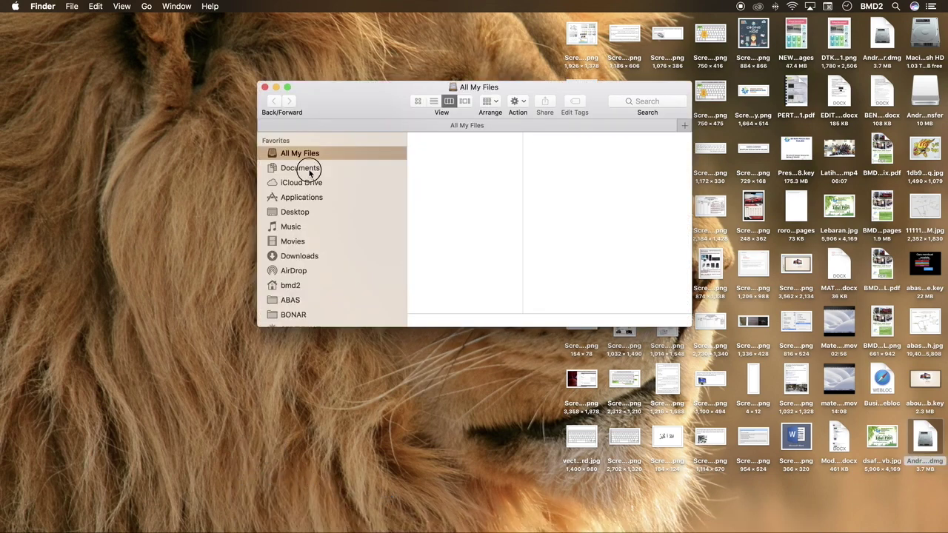
pyautogui.click(309, 169)
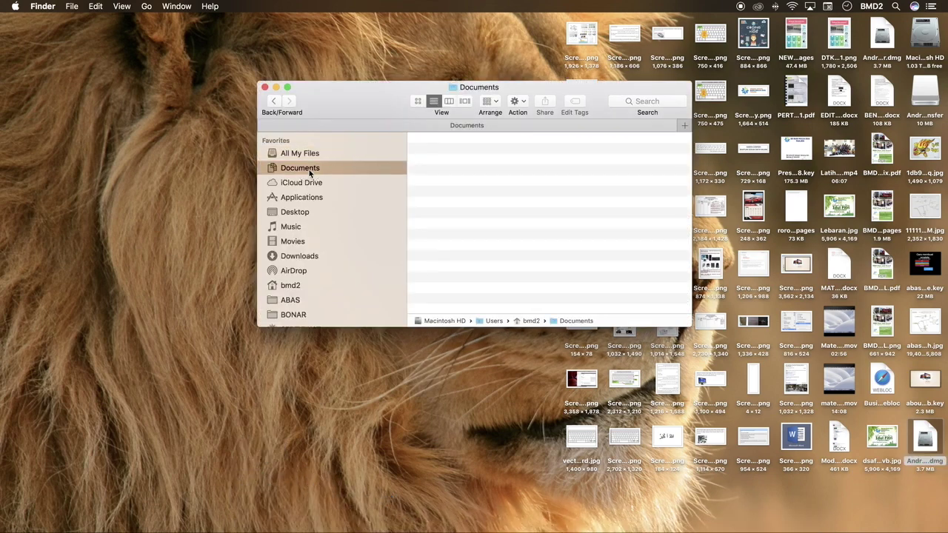
pyautogui.click(288, 87)
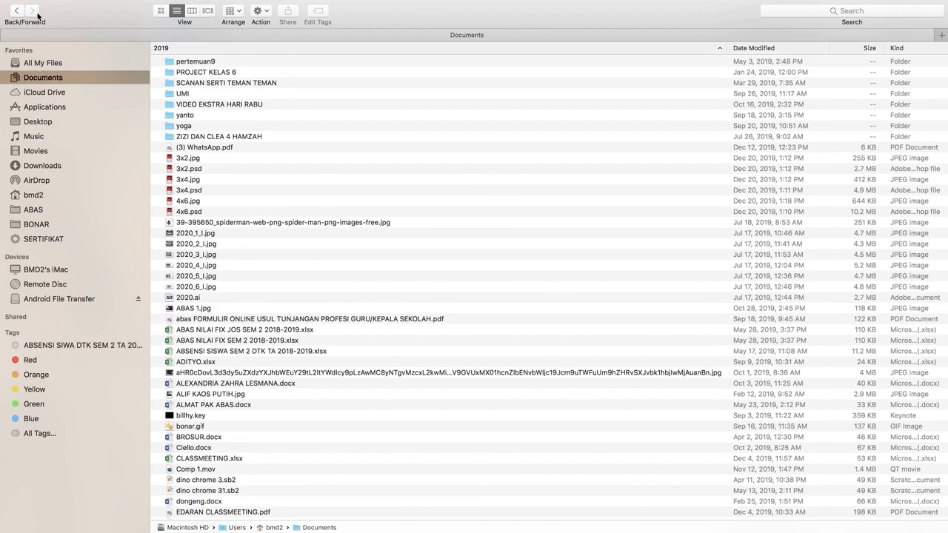
# - Create a new folder in Documents, named with the owner's first name followed by "tugas folder"
pyautogui.moveTo(45, 3)
pyautogui.click(73, 7)
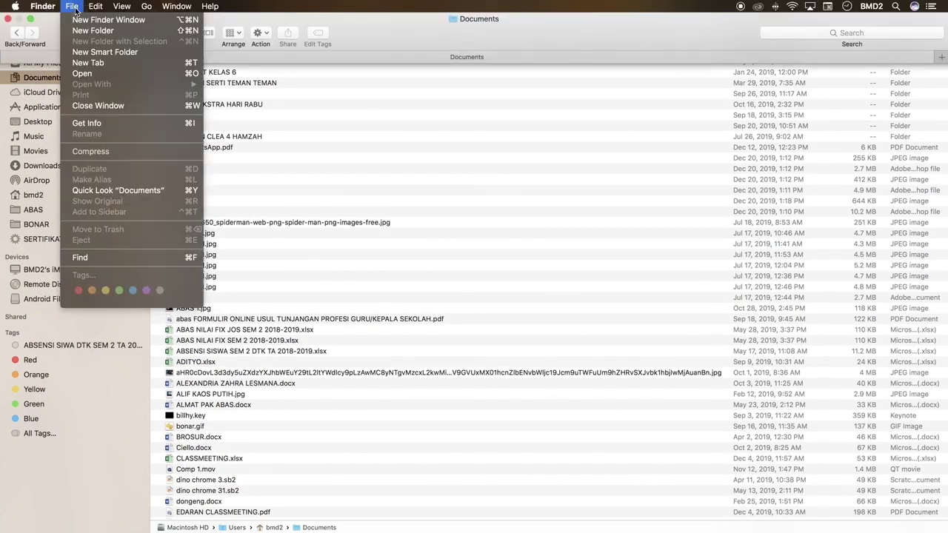
pyautogui.click(123, 31)
pyautogui.write('abas tugas folder')
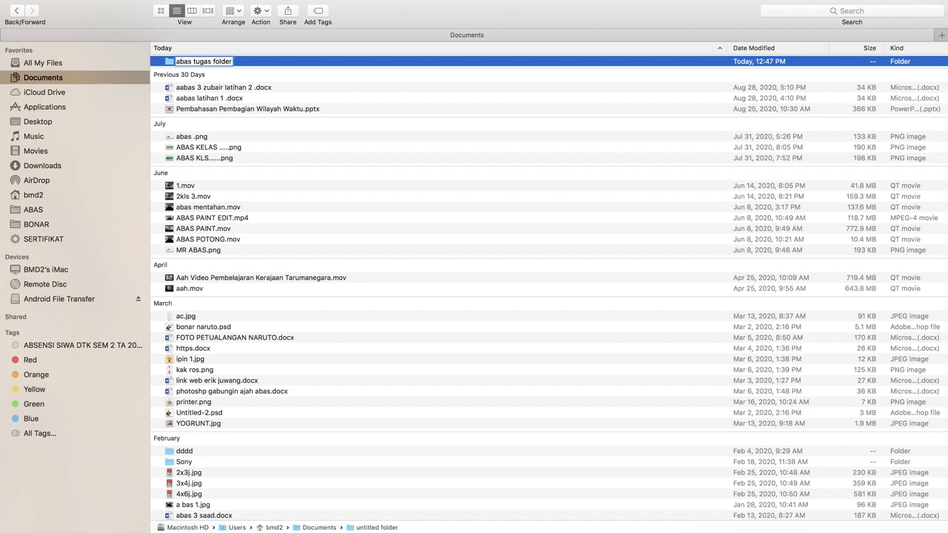
pyautogui.press('Return')
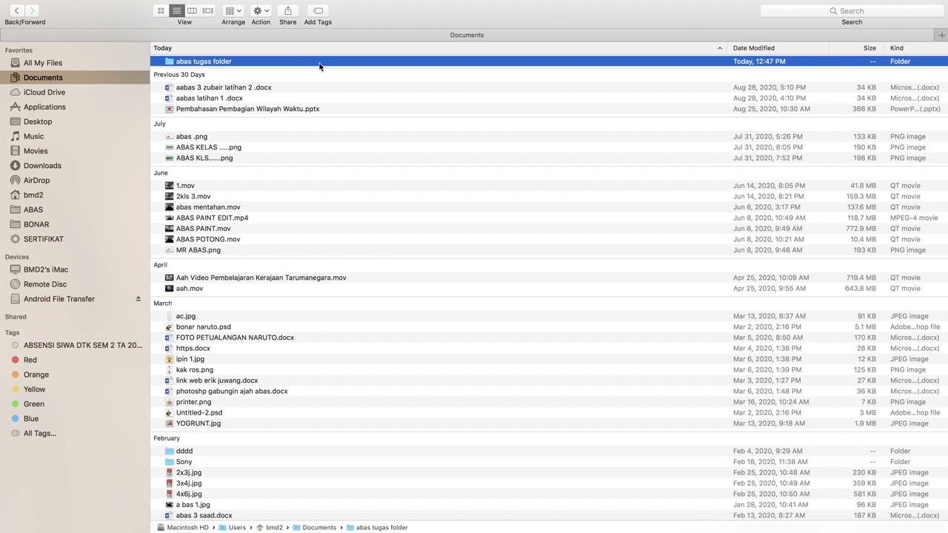
# - Open the new "tugas folder" from the Documents list to view its contents
pyautogui.doubleClick(320, 66)
pyautogui.click(49, 79)
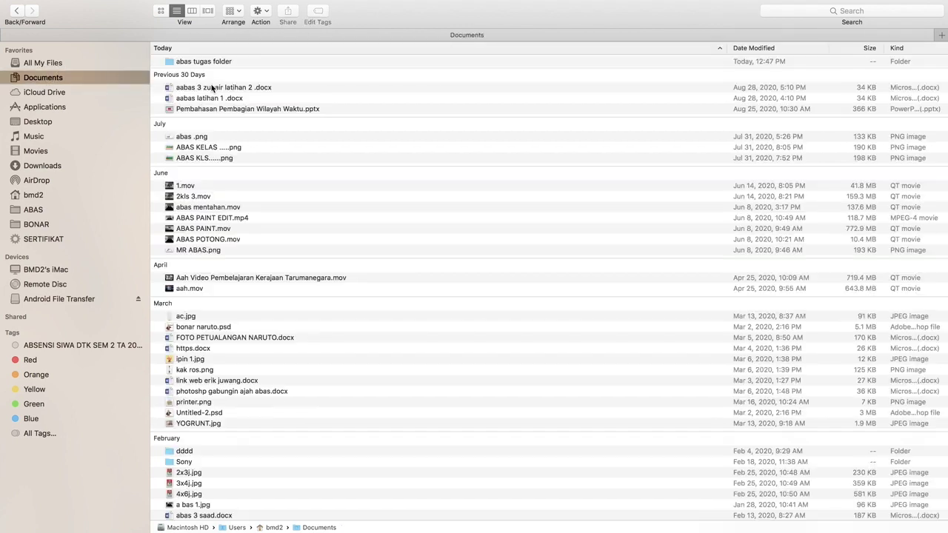
pyautogui.doubleClick(205, 63)
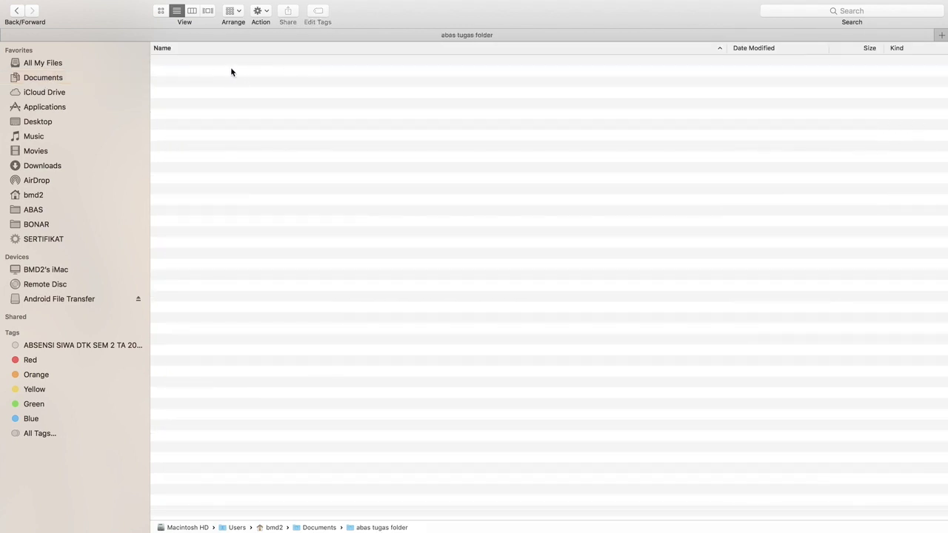
pyautogui.moveTo(225, 3)
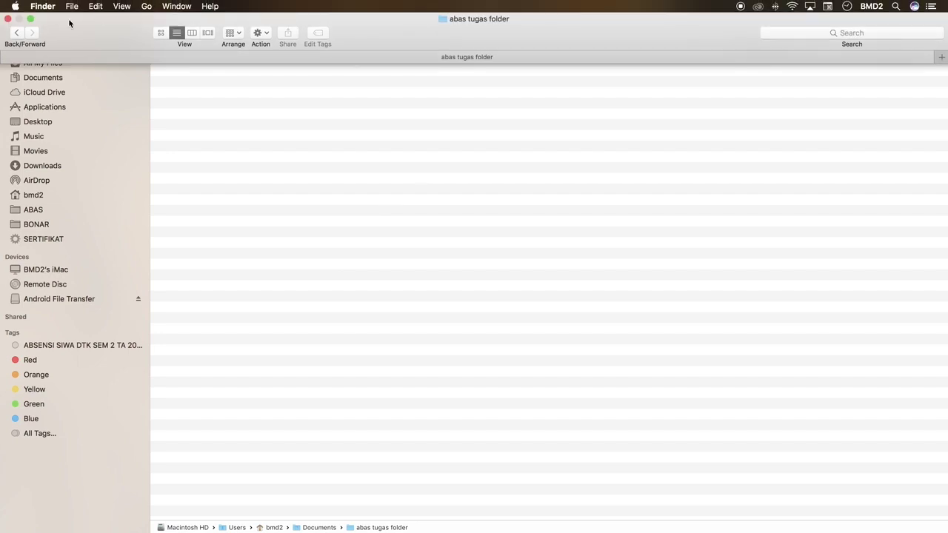